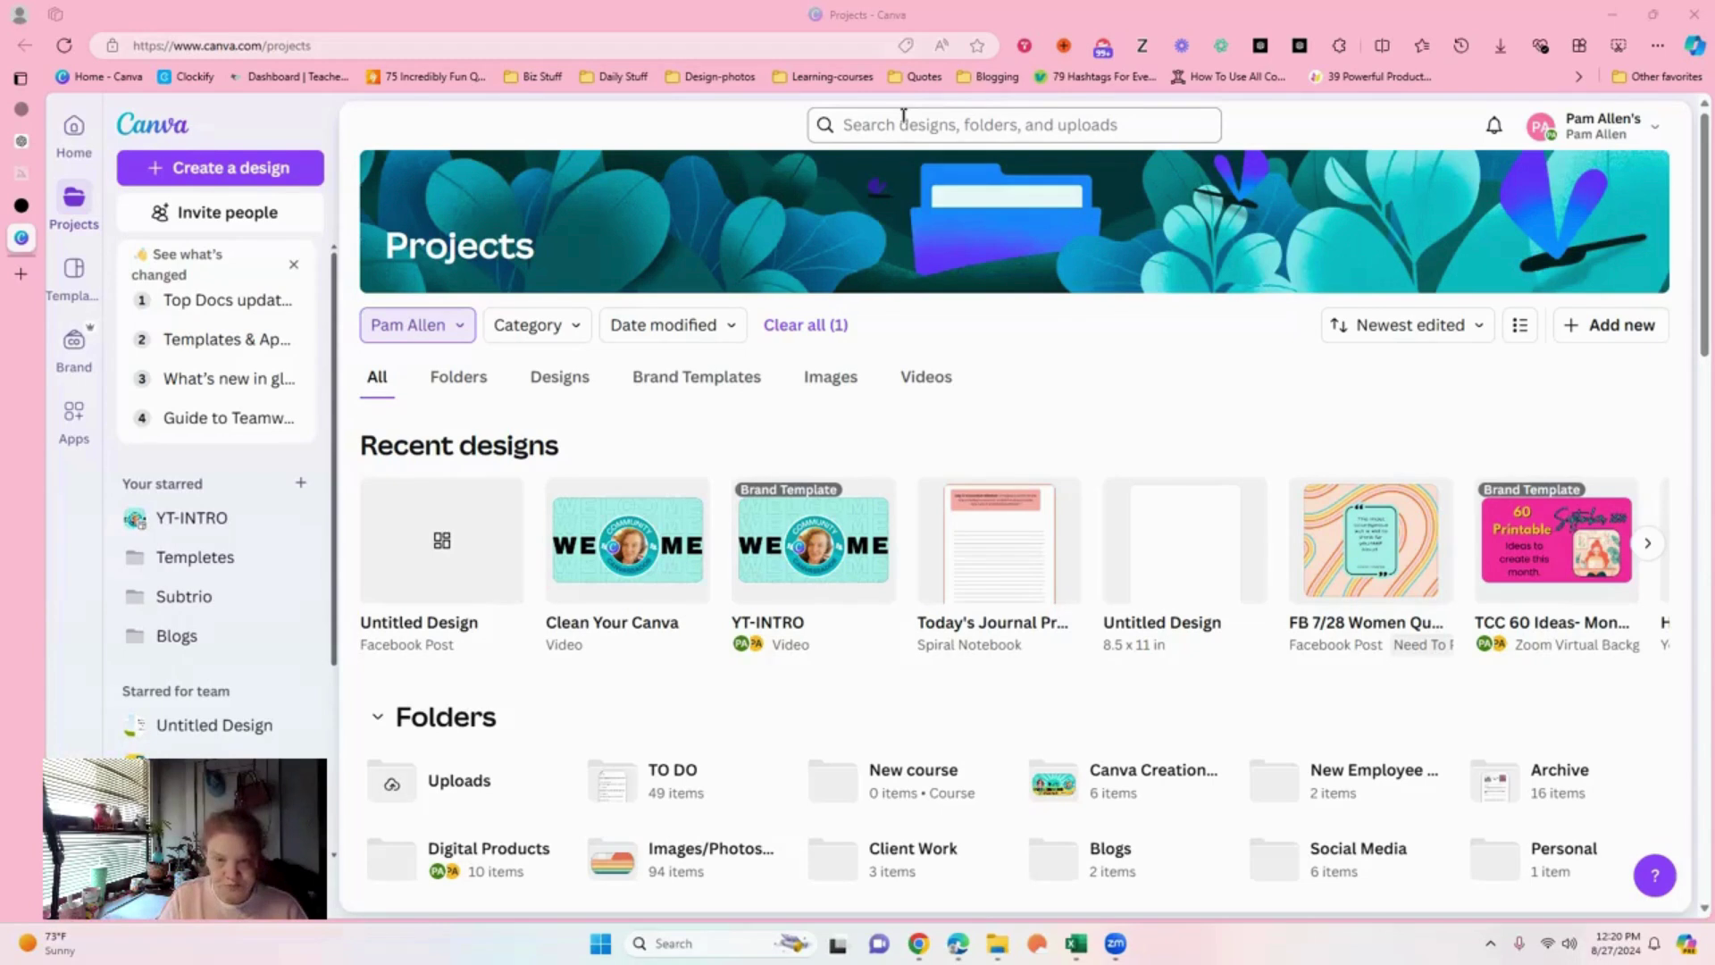
- Start a new blank Facebook Post design from the Create a design menu
{"action": "left_click", "coordinate": [904, 121]}
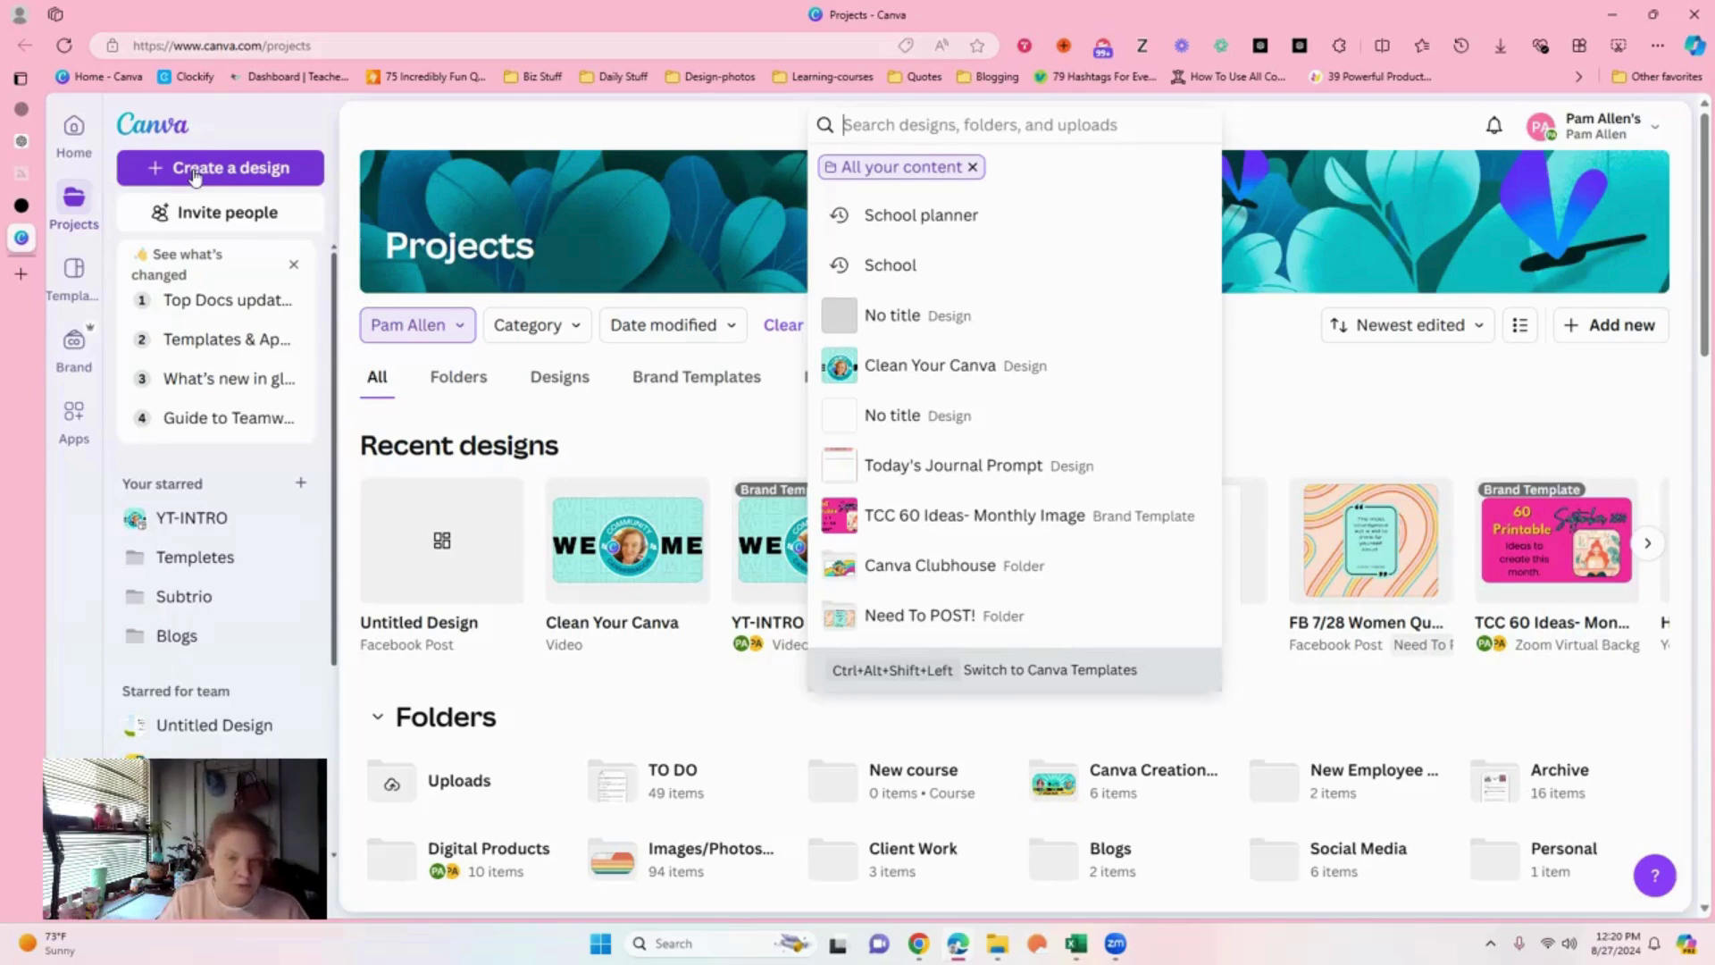
{"action": "left_click", "coordinate": [196, 178]}
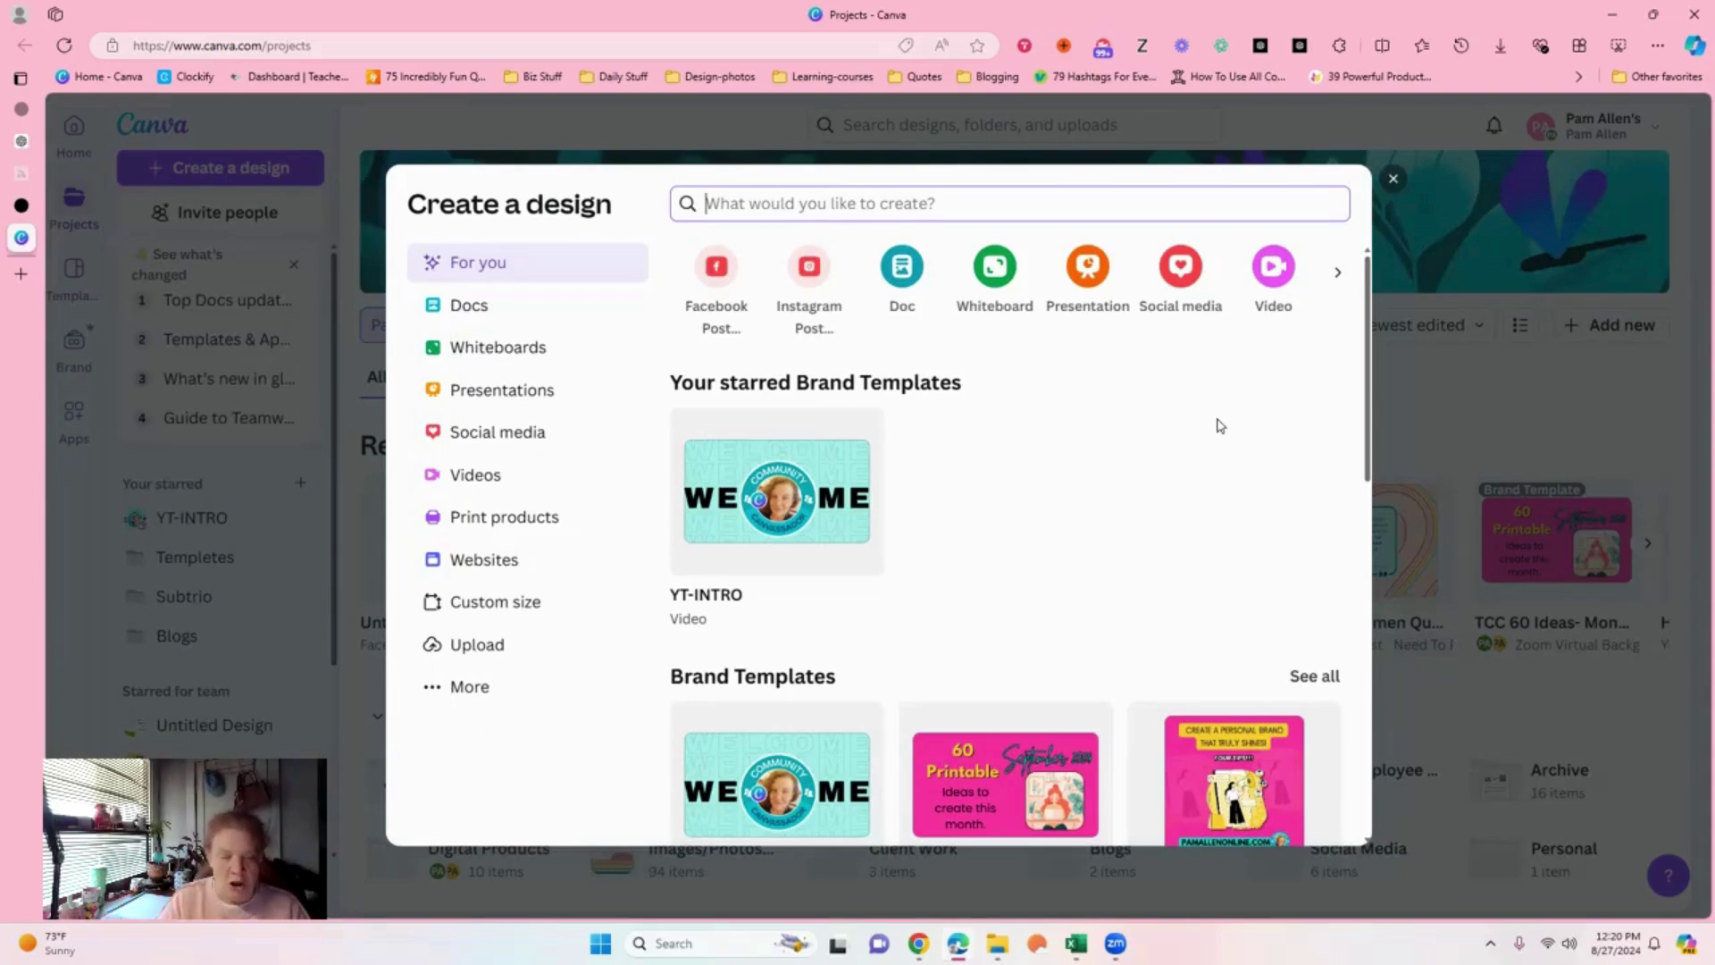
{"action": "left_click", "coordinate": [809, 269]}
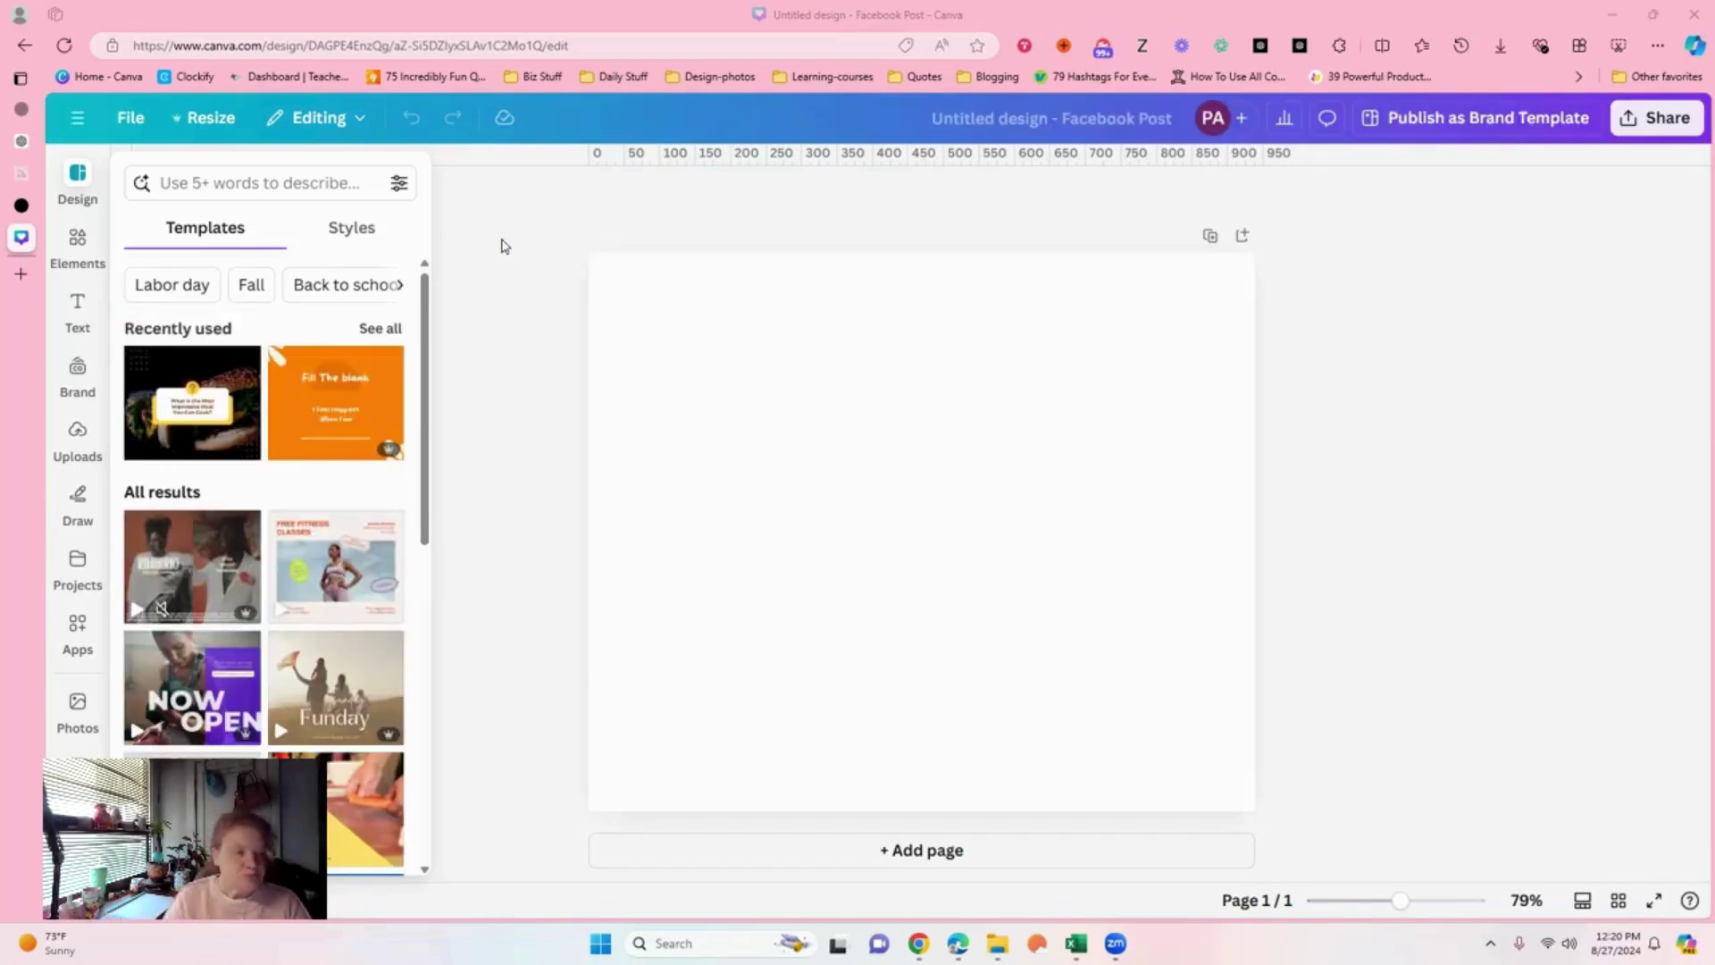
- Search Elements stock photos for a pink Cadillac on a palm-lined boulevard at sunset
{"action": "left_click", "coordinate": [57, 254]}
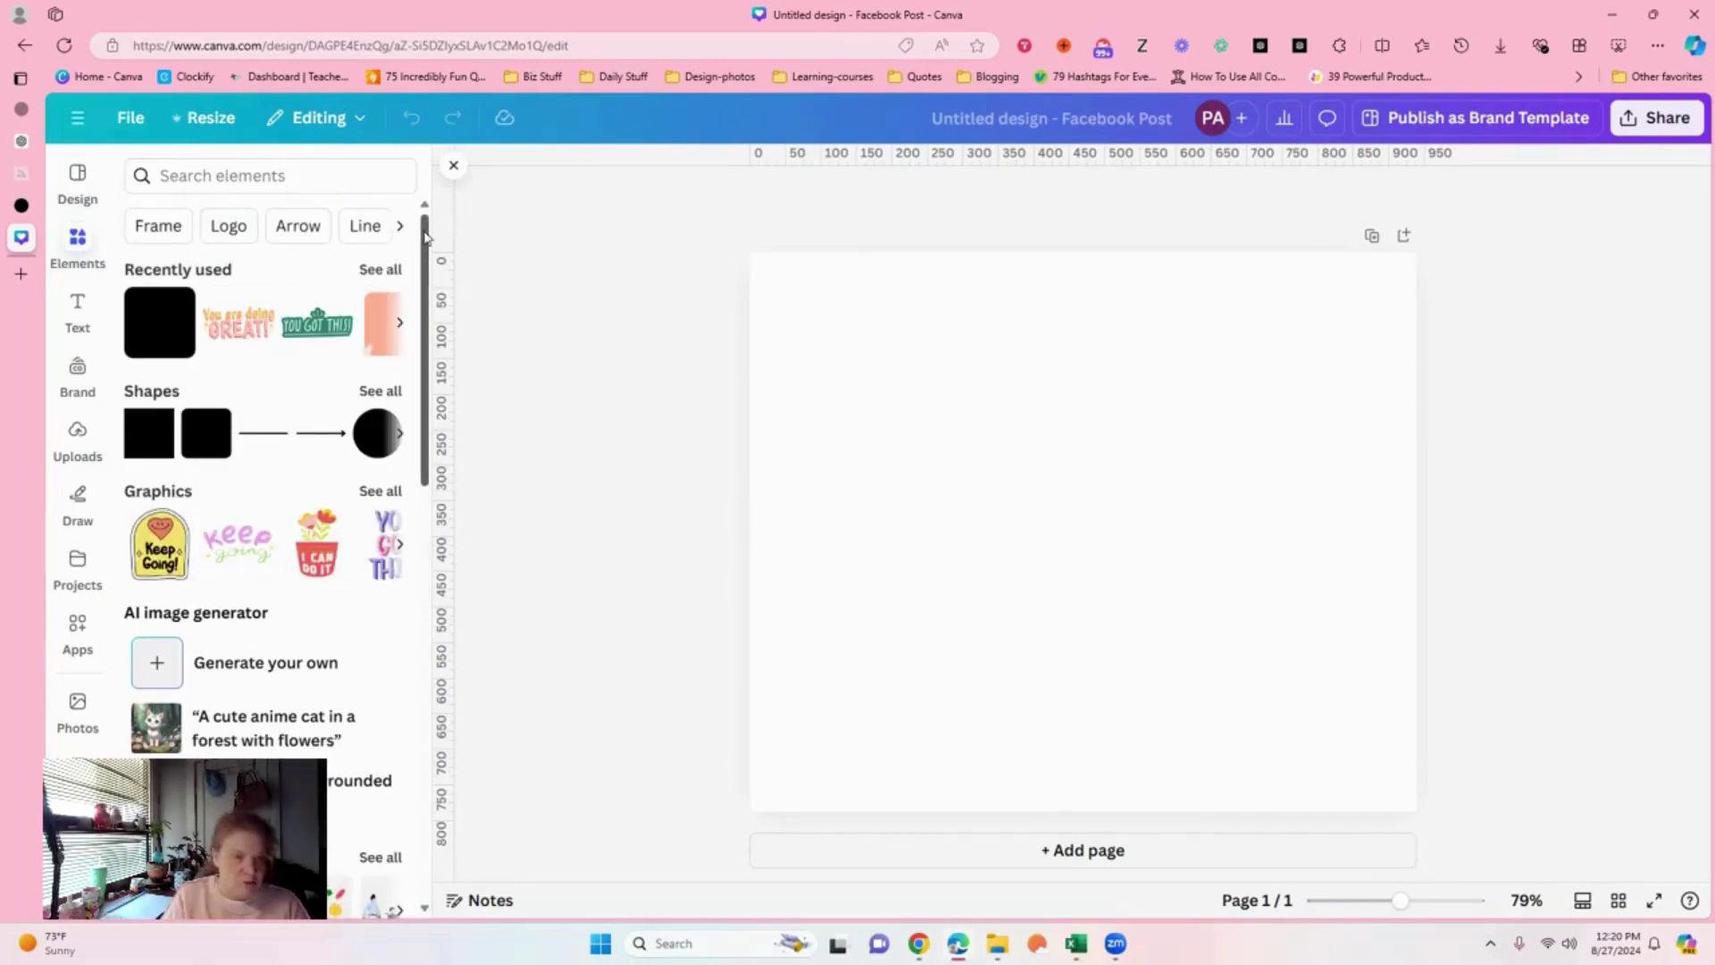
{"action": "left_click_drag", "start_coordinate": [426, 239], "coordinate": [424, 281]}
{"action": "scroll", "coordinate": [423, 281], "scroll_direction": "down", "scroll_amount": 3}
{"action": "scroll", "coordinate": [423, 282], "scroll_direction": "down", "scroll_amount": 2}
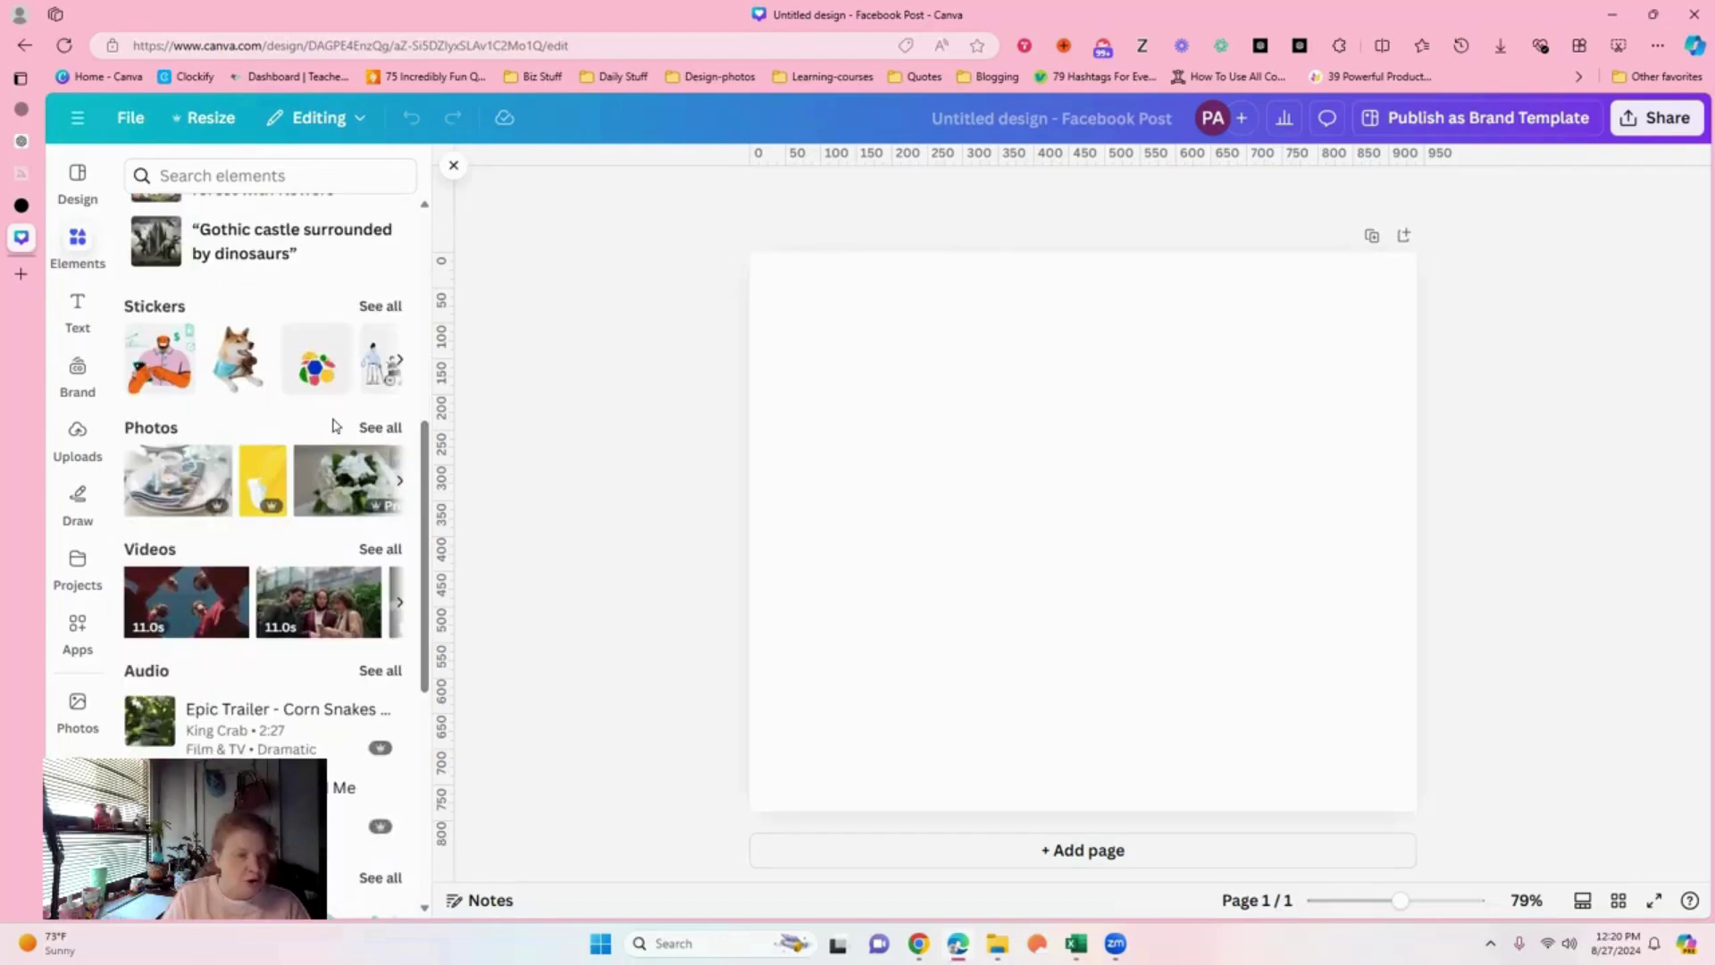
{"action": "left_click", "coordinate": [371, 429]}
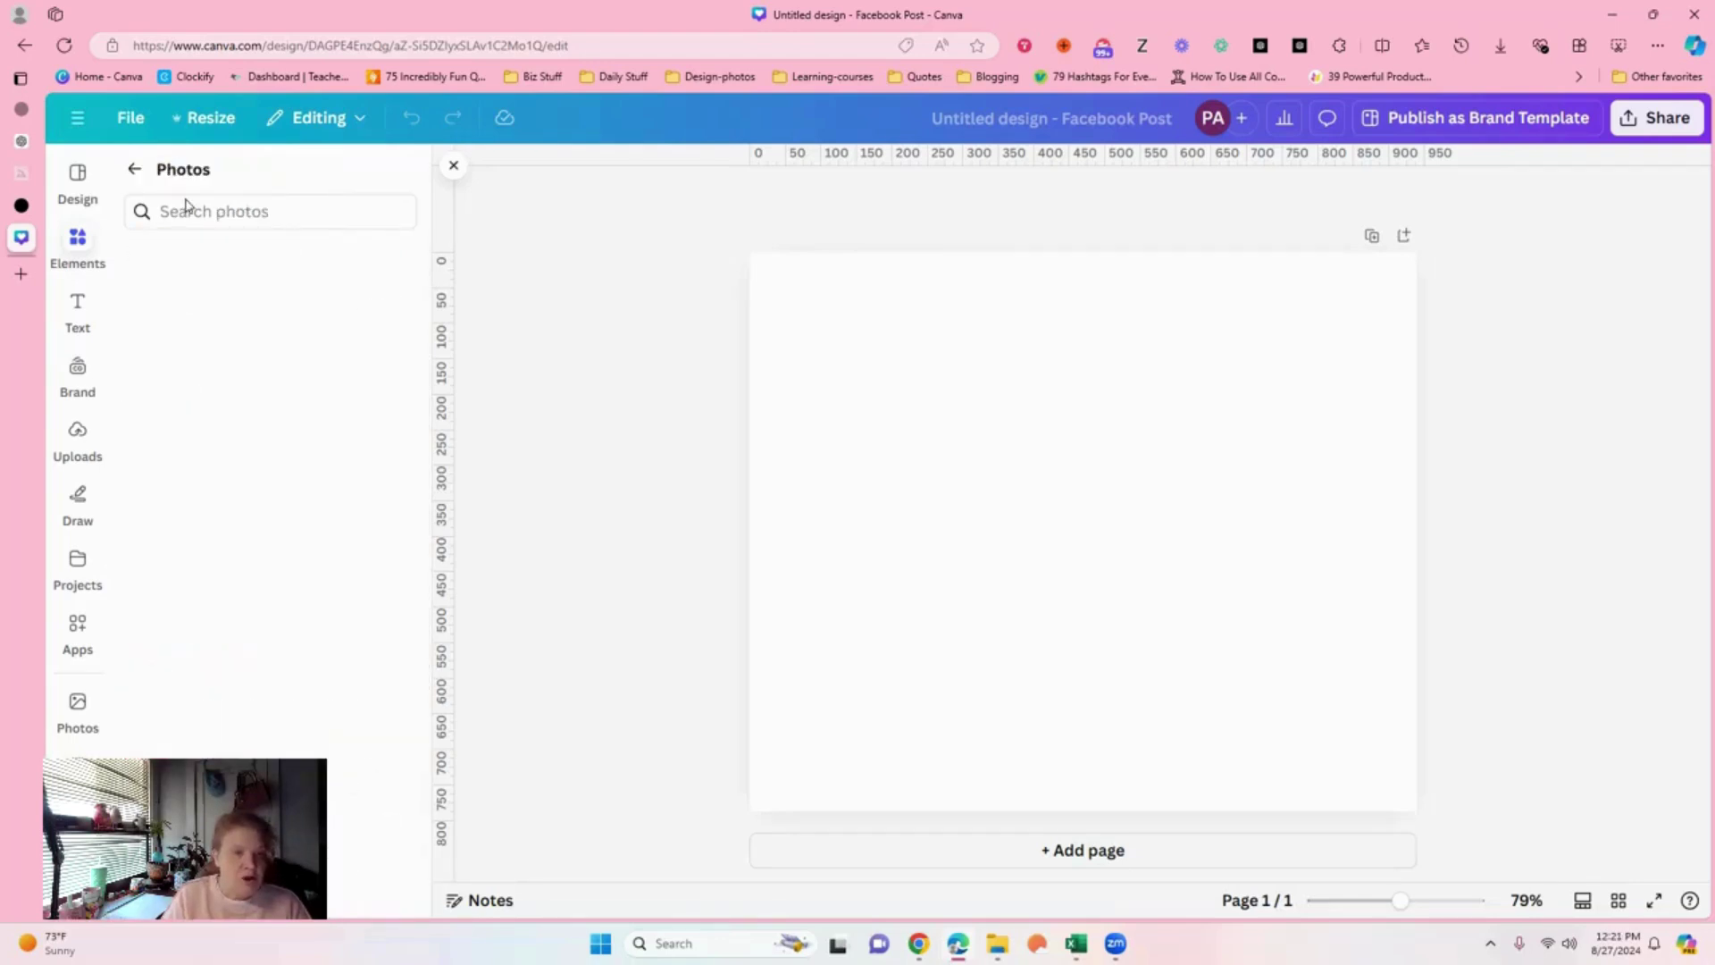
{"action": "left_click", "coordinate": [235, 213]}
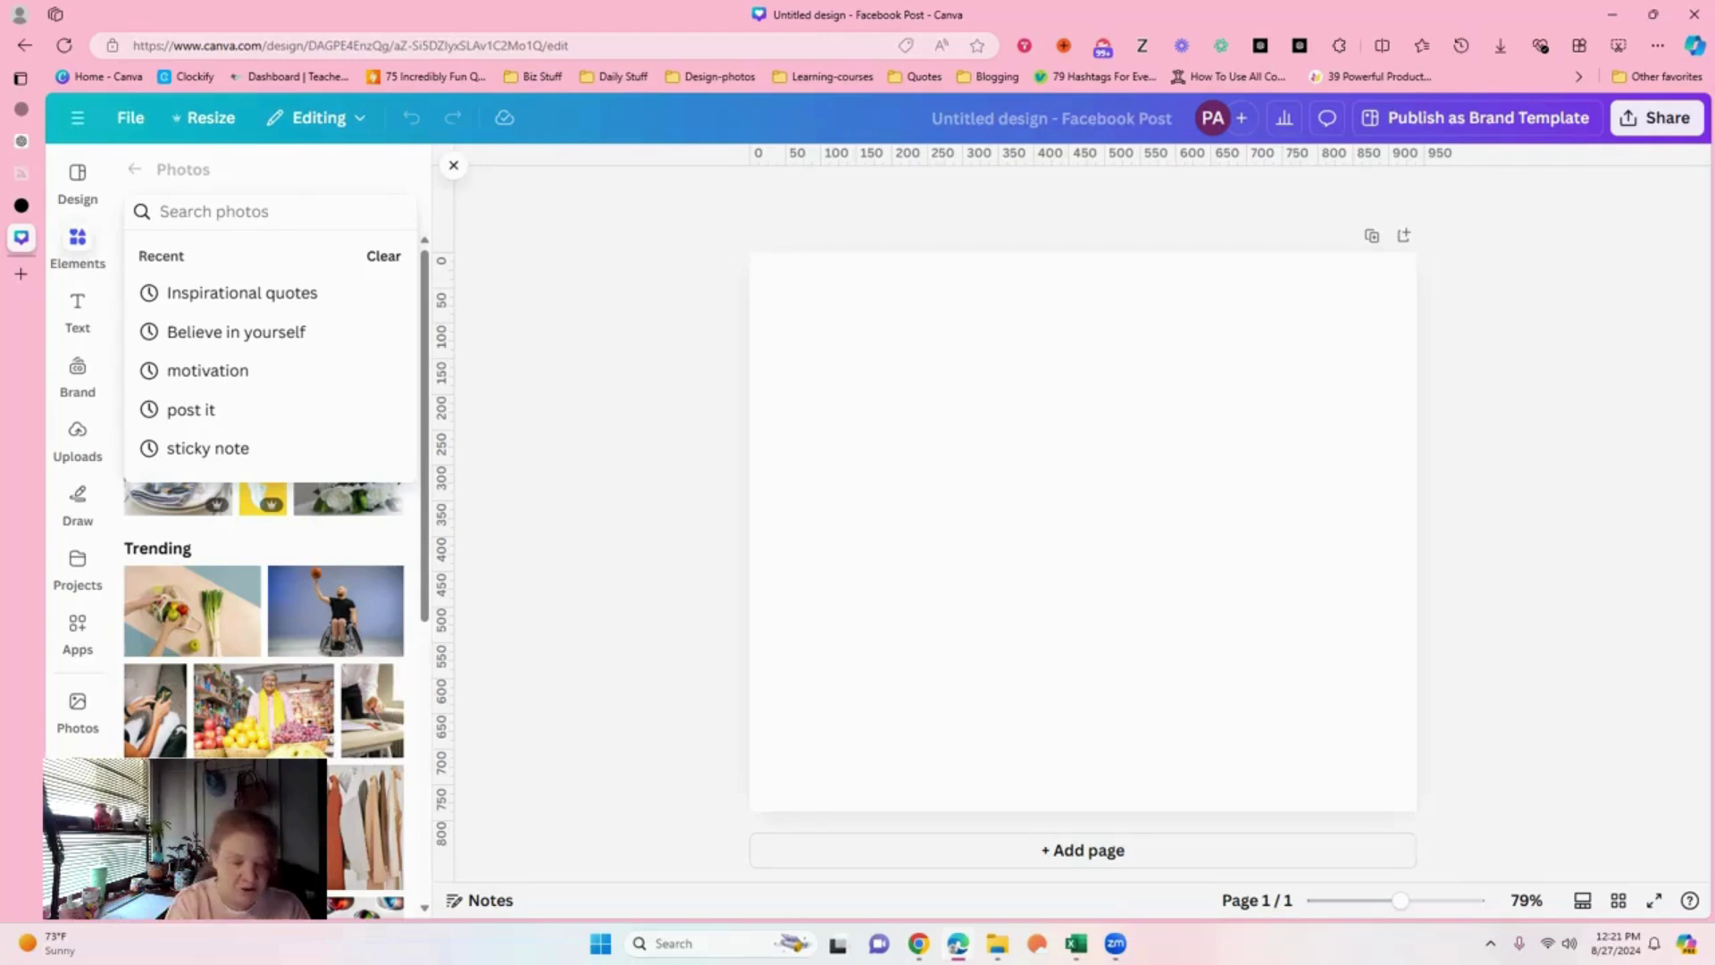
{"action": "type", "text": "pink Cadillac driving on a palm tree lined Blvd at sunset"}
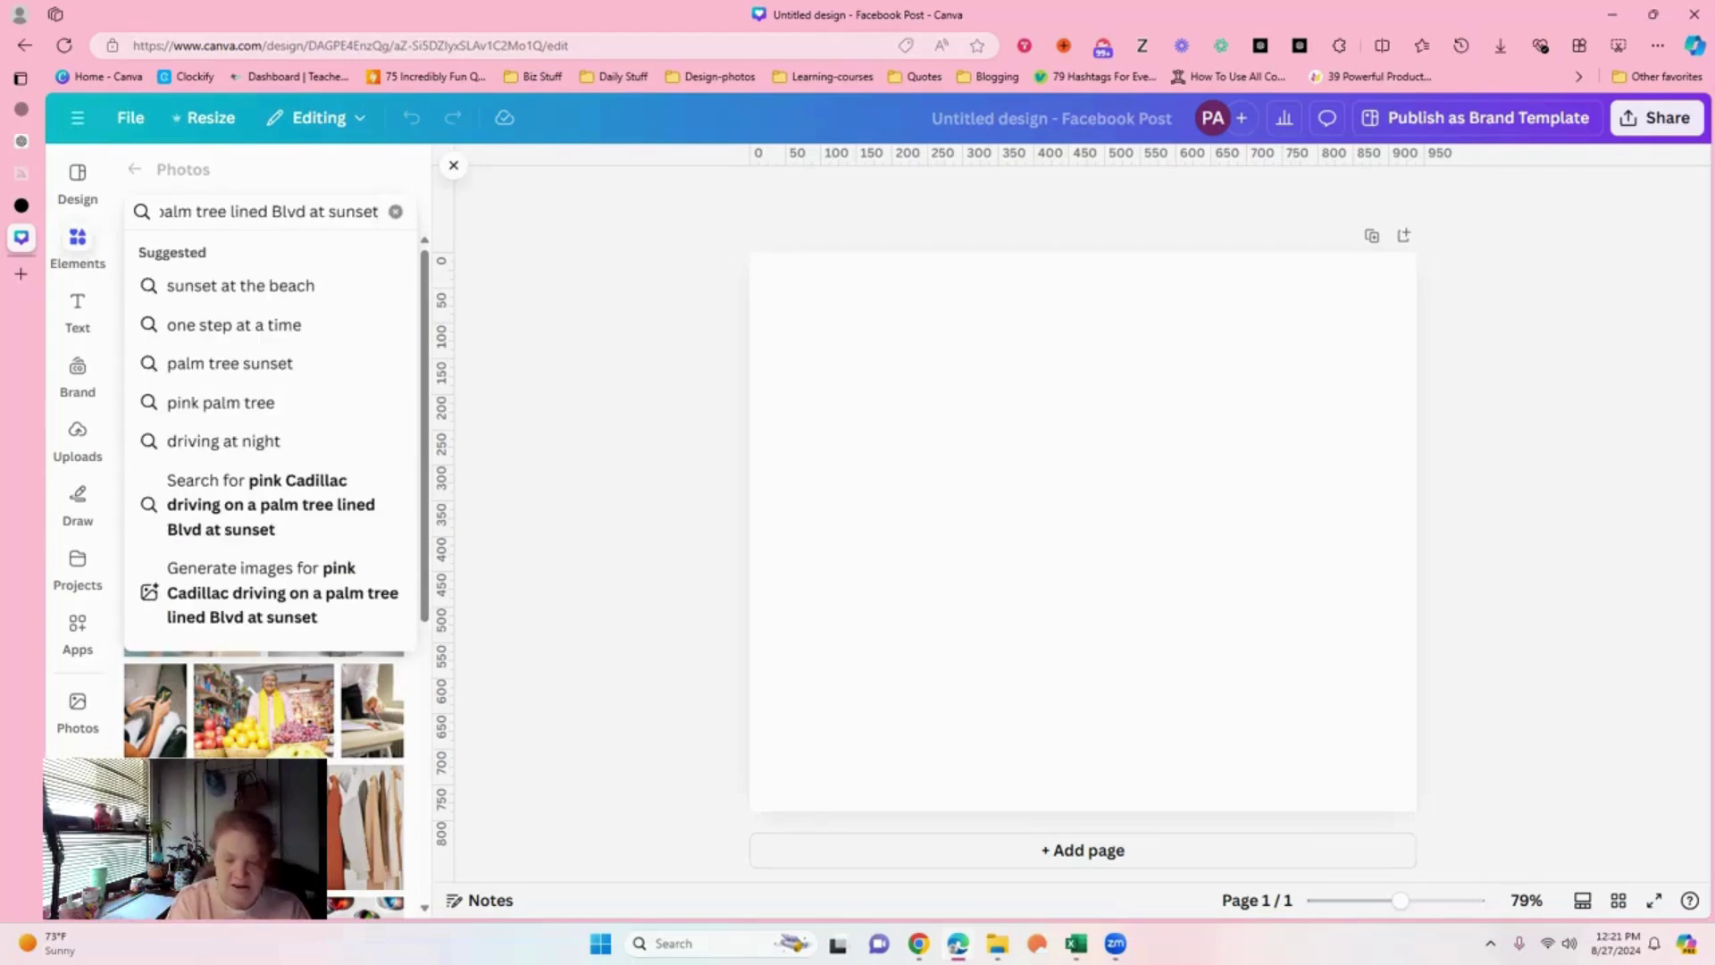
{"action": "key", "text": "Left"}
{"action": "key", "text": "Left"}
{"action": "key", "text": "Left"}
{"action": "key", "text": "Left"}
{"action": "key", "text": "Left"}
{"action": "key", "text": "Left"}
{"action": "key", "text": "Left"}
{"action": "key", "text": "Left"}
{"action": "key", "text": "Left"}
{"action": "key", "text": "Return"}
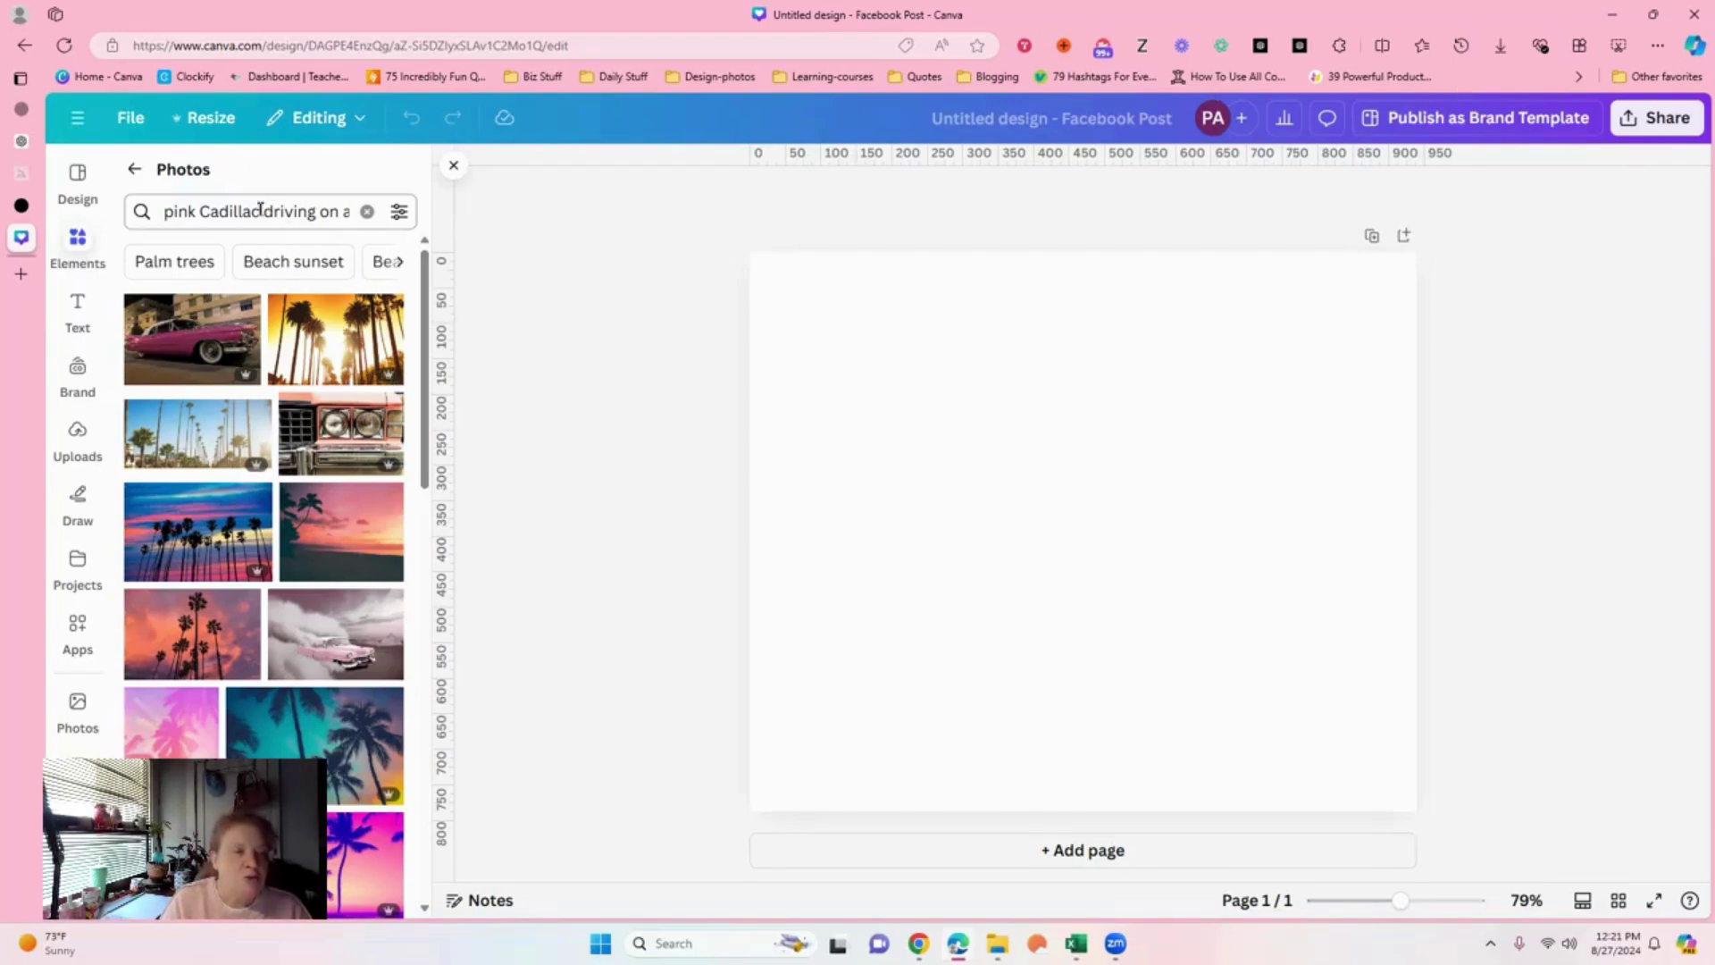
- Leave the photo search and return to the main elements library
{"action": "left_click_drag", "start_coordinate": [259, 211], "coordinate": [409, 274]}
{"action": "key", "text": "Return"}
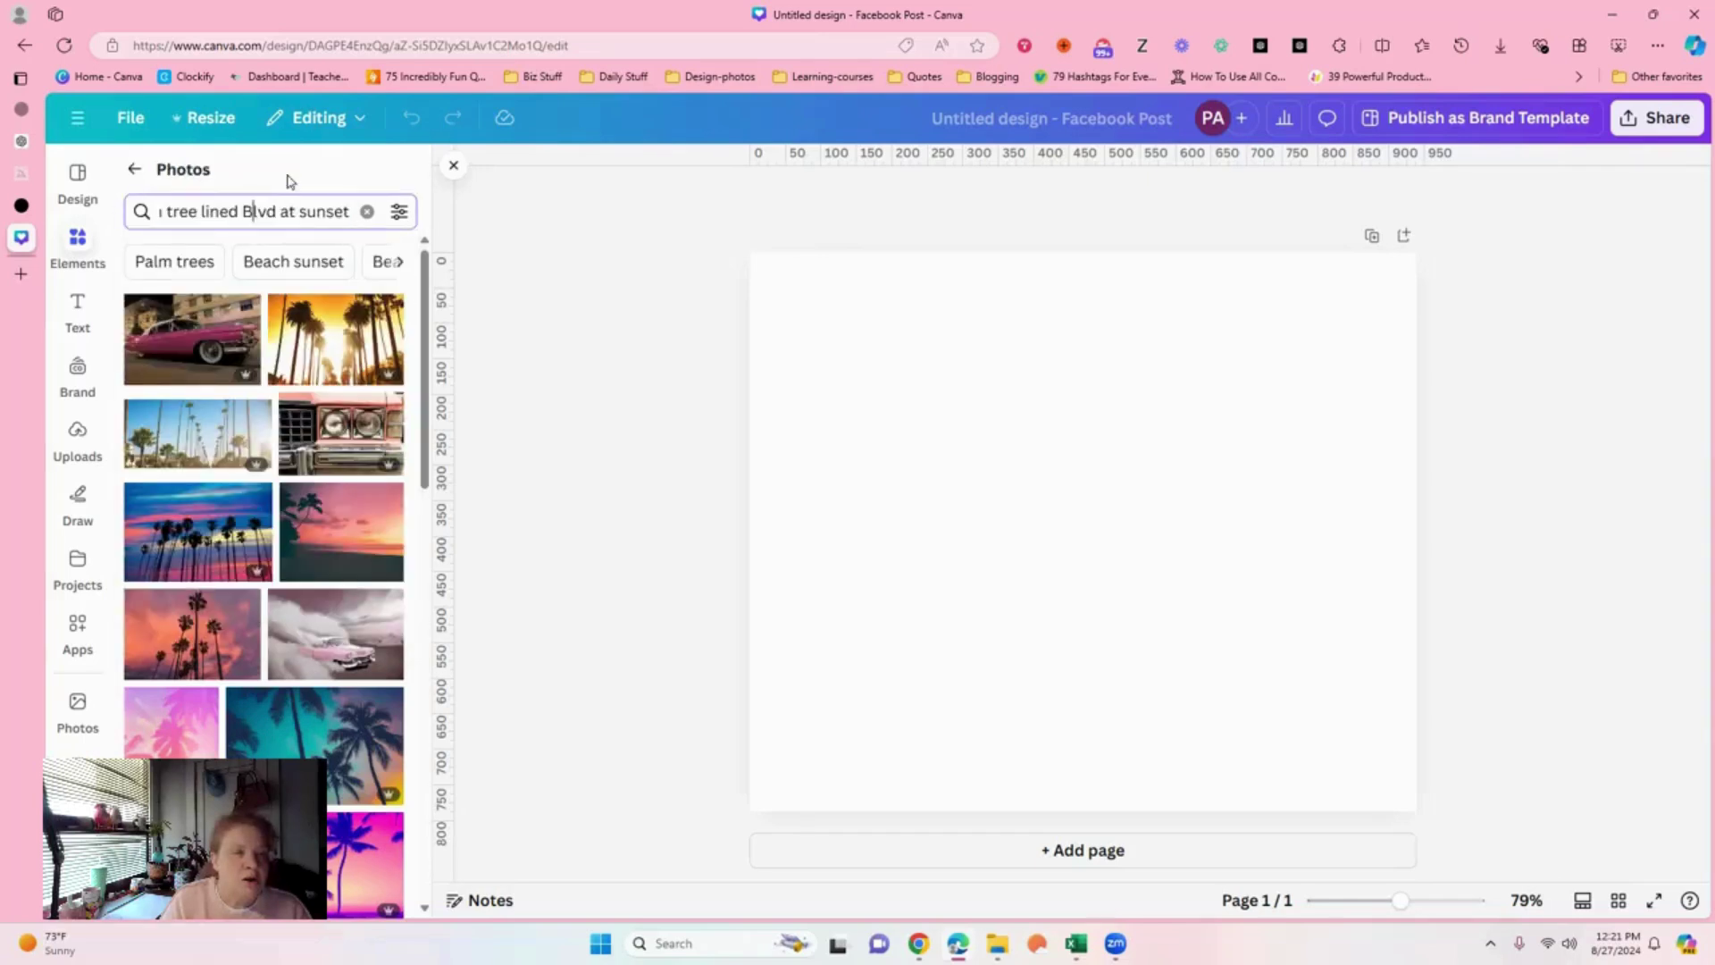
{"action": "left_click", "coordinate": [136, 173]}
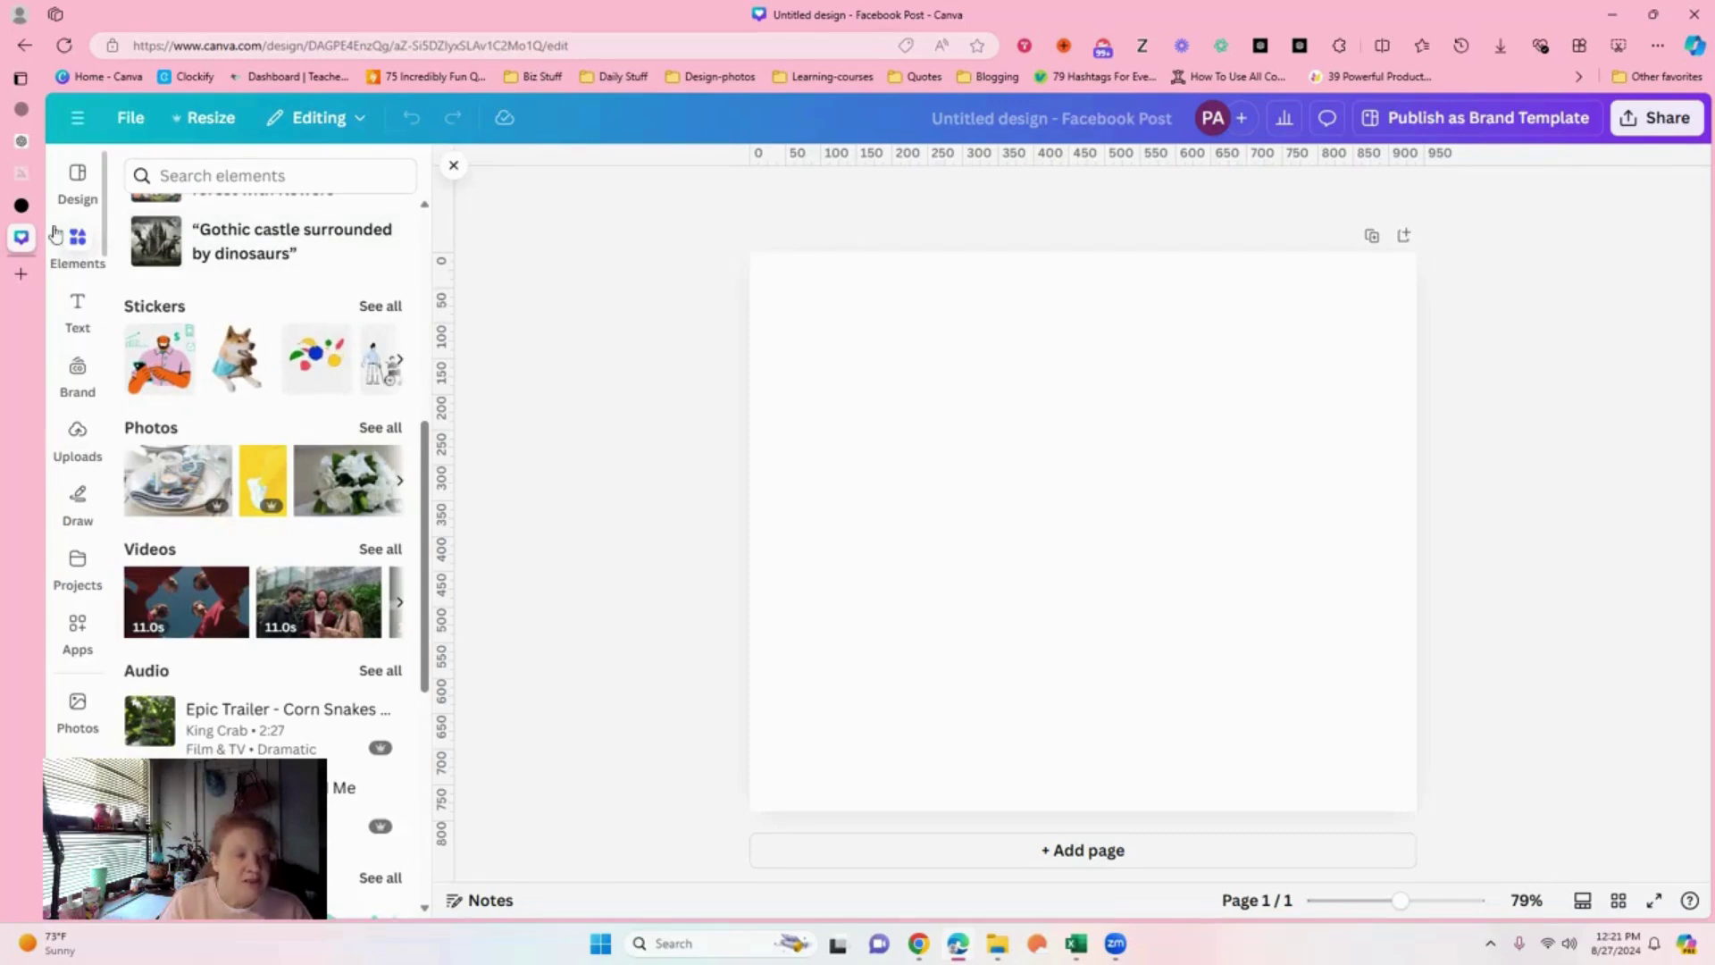
- Open Magic Media's AI image generator via Generate your own in Elements
{"action": "left_click", "coordinate": [81, 237]}
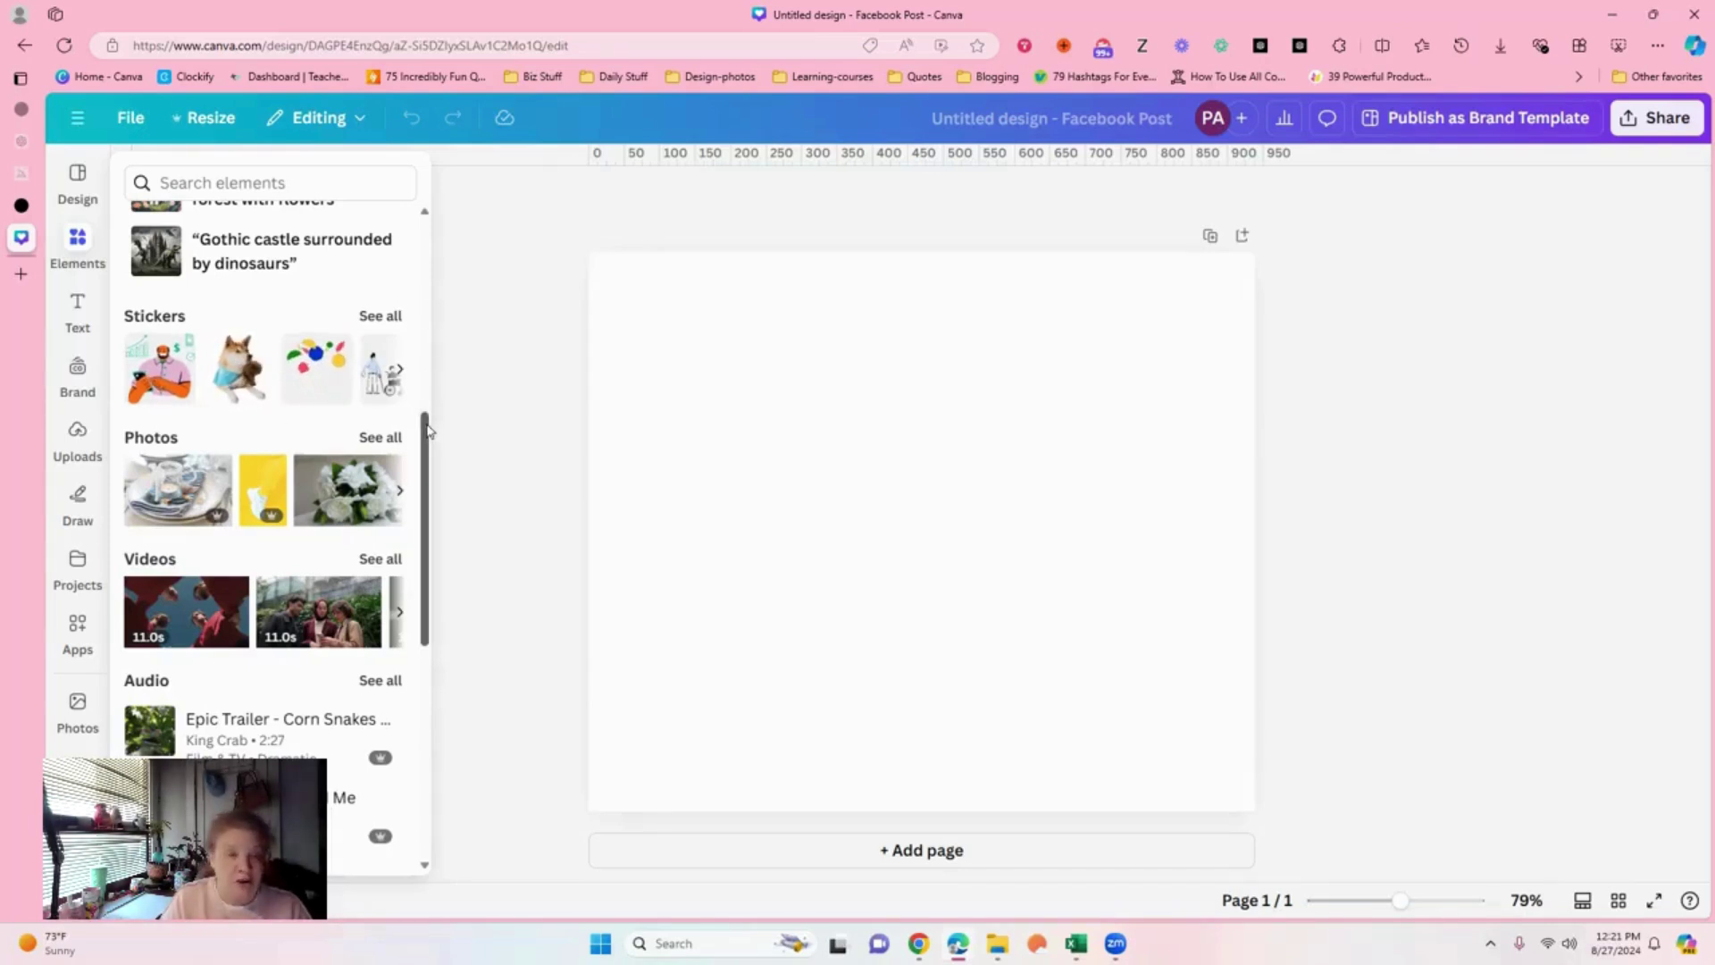
{"action": "mouse_move", "coordinate": [427, 429]}
{"action": "left_mouse_down"}
{"action": "mouse_move", "coordinate": [434, 221]}
{"action": "mouse_move", "coordinate": [433, 268]}
{"action": "mouse_move", "coordinate": [448, 229]}
{"action": "left_mouse_up"}
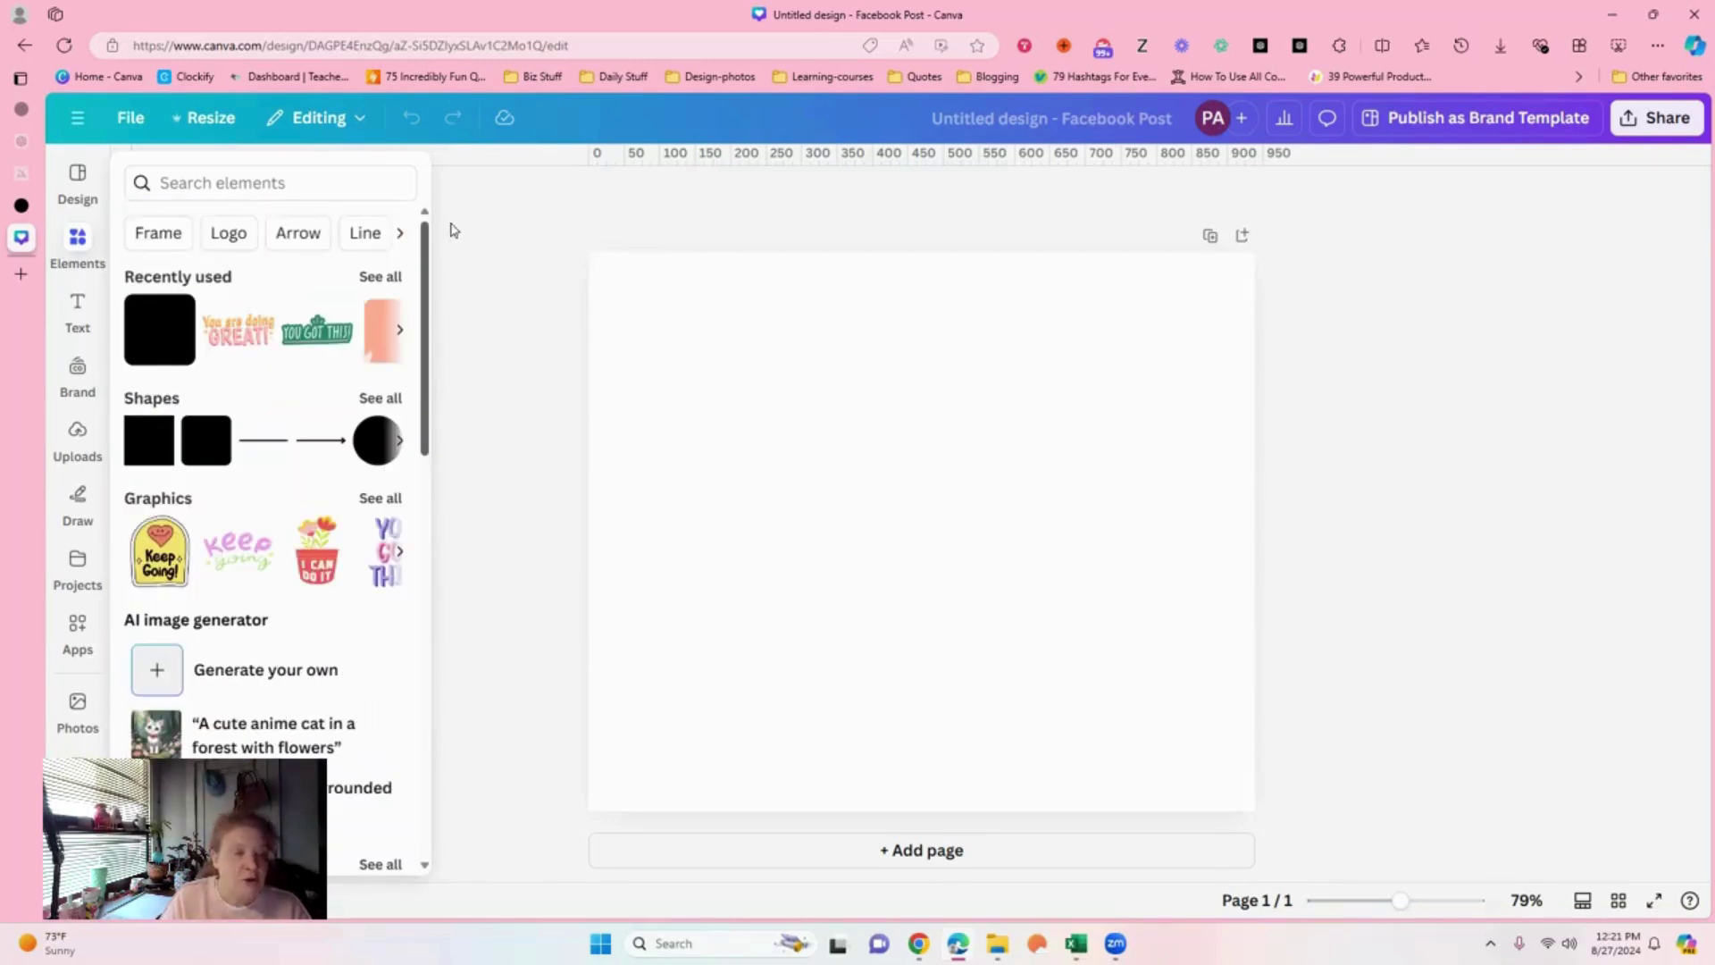
{"action": "left_click", "coordinate": [239, 693]}
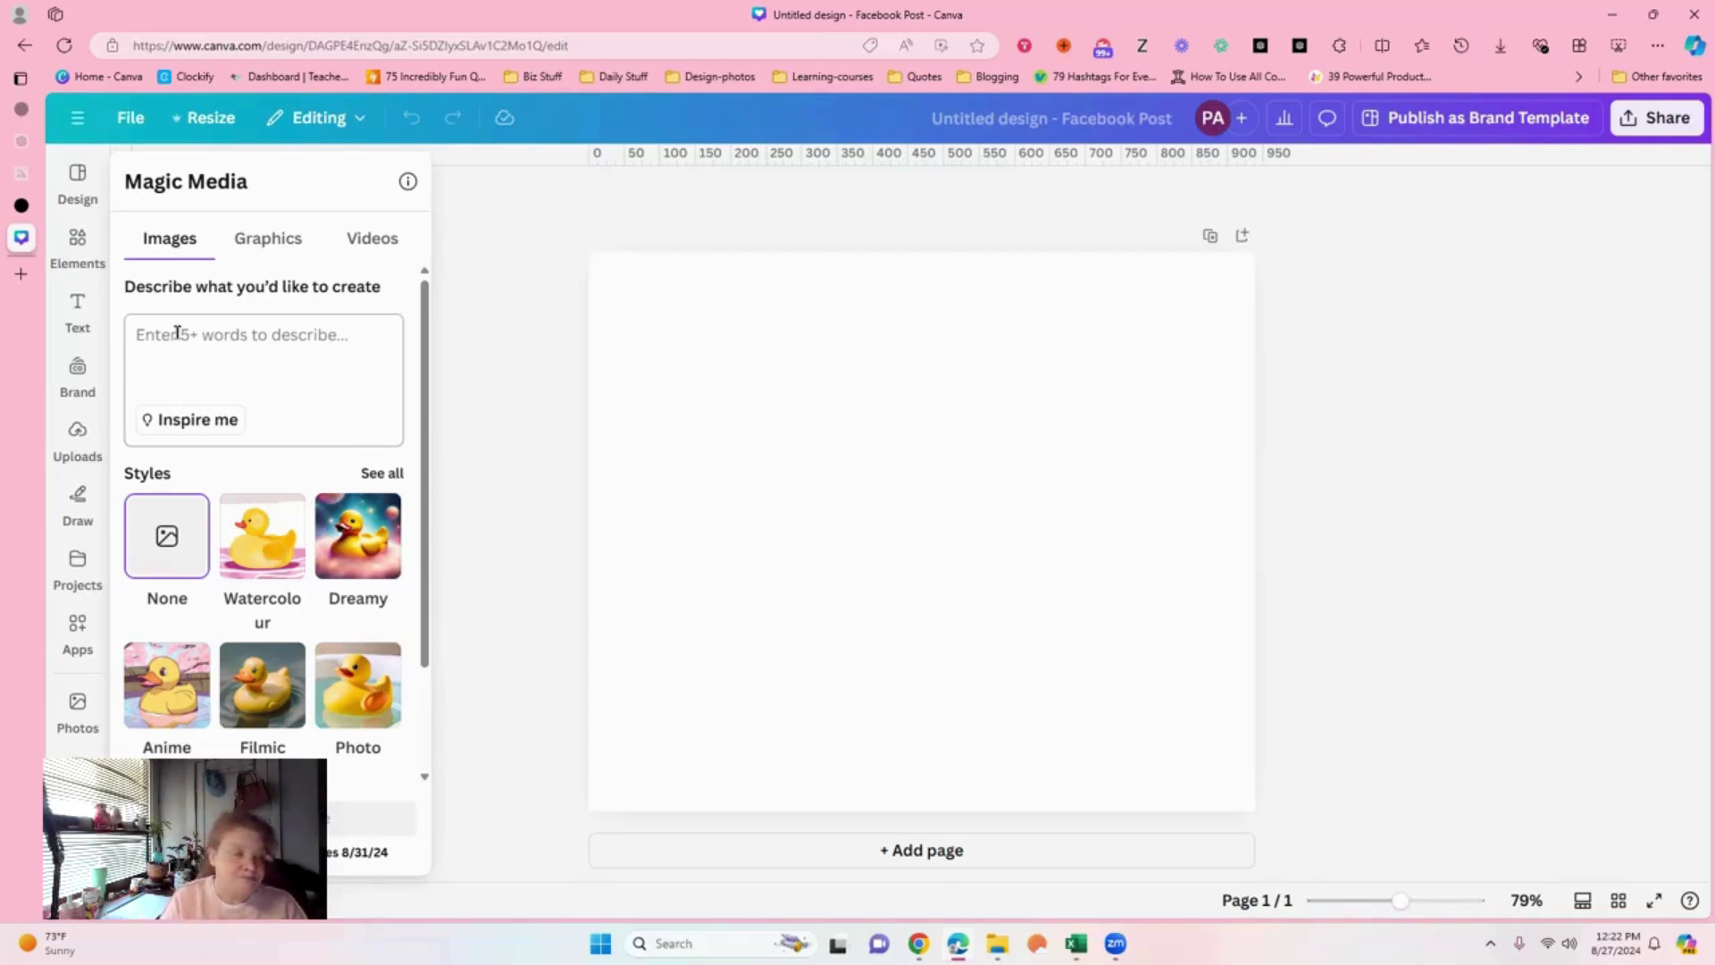
- Generate Photo-style images from the pasted pink Cadillac sunset boulevard prompt
{"action": "right_click", "coordinate": [176, 334]}
{"action": "left_click", "coordinate": [228, 509]}
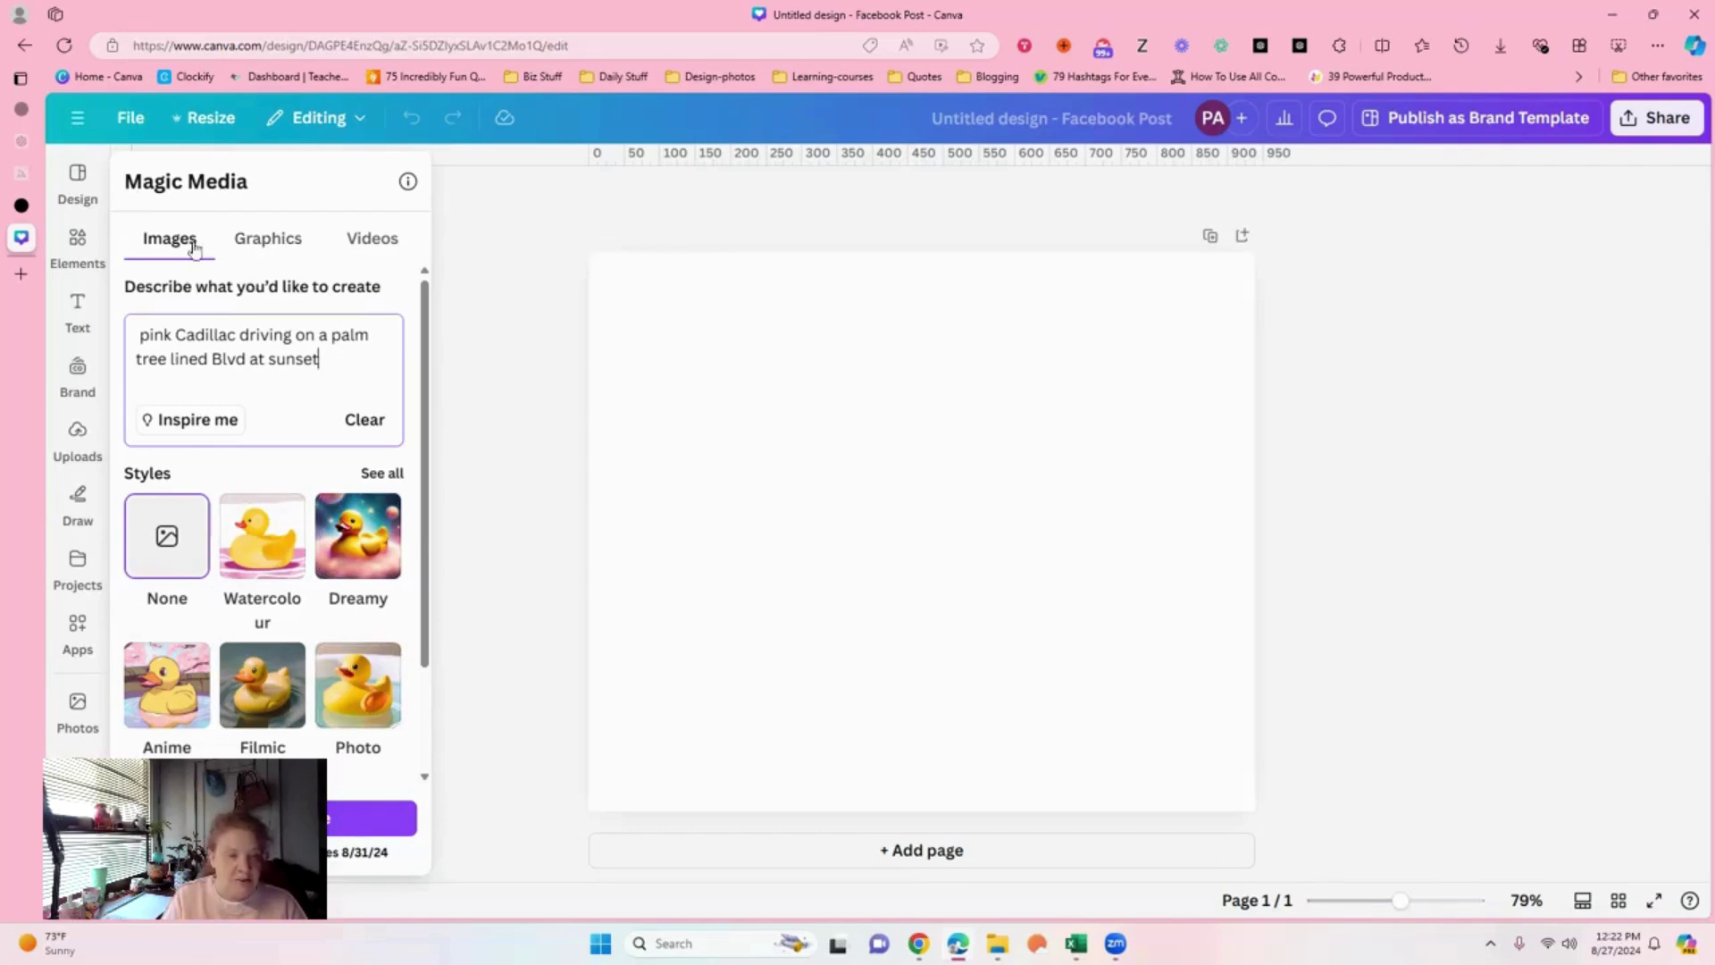
{"action": "left_click", "coordinate": [357, 685]}
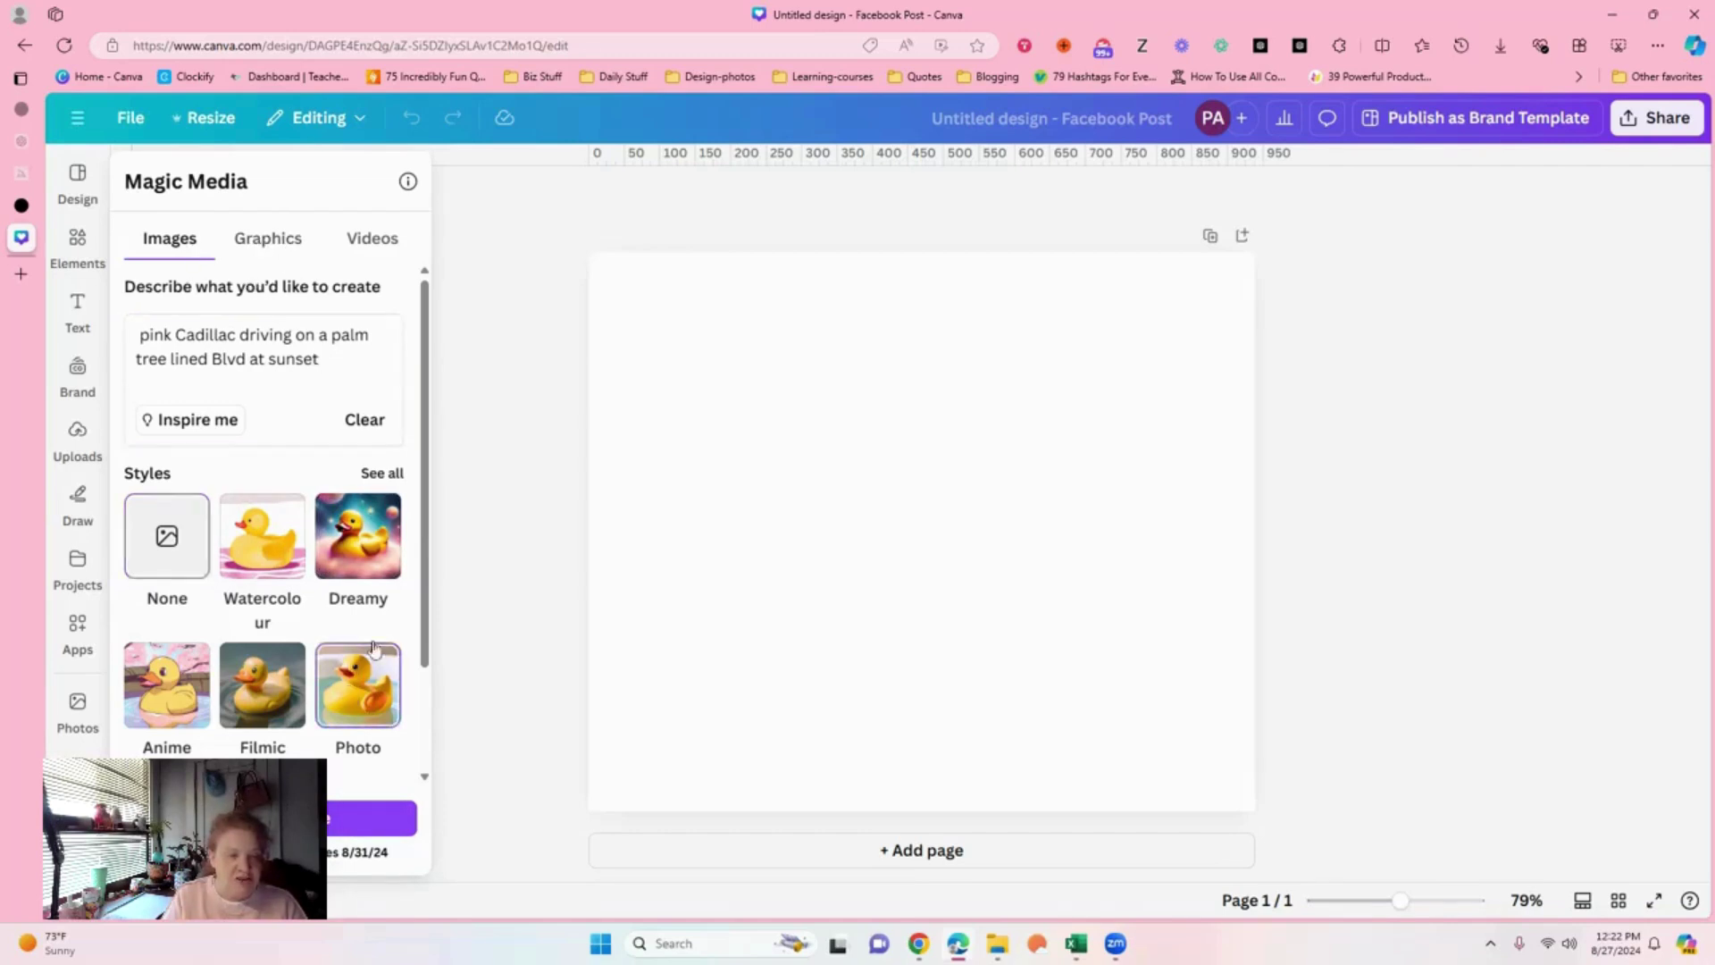
{"action": "left_click", "coordinate": [373, 820]}
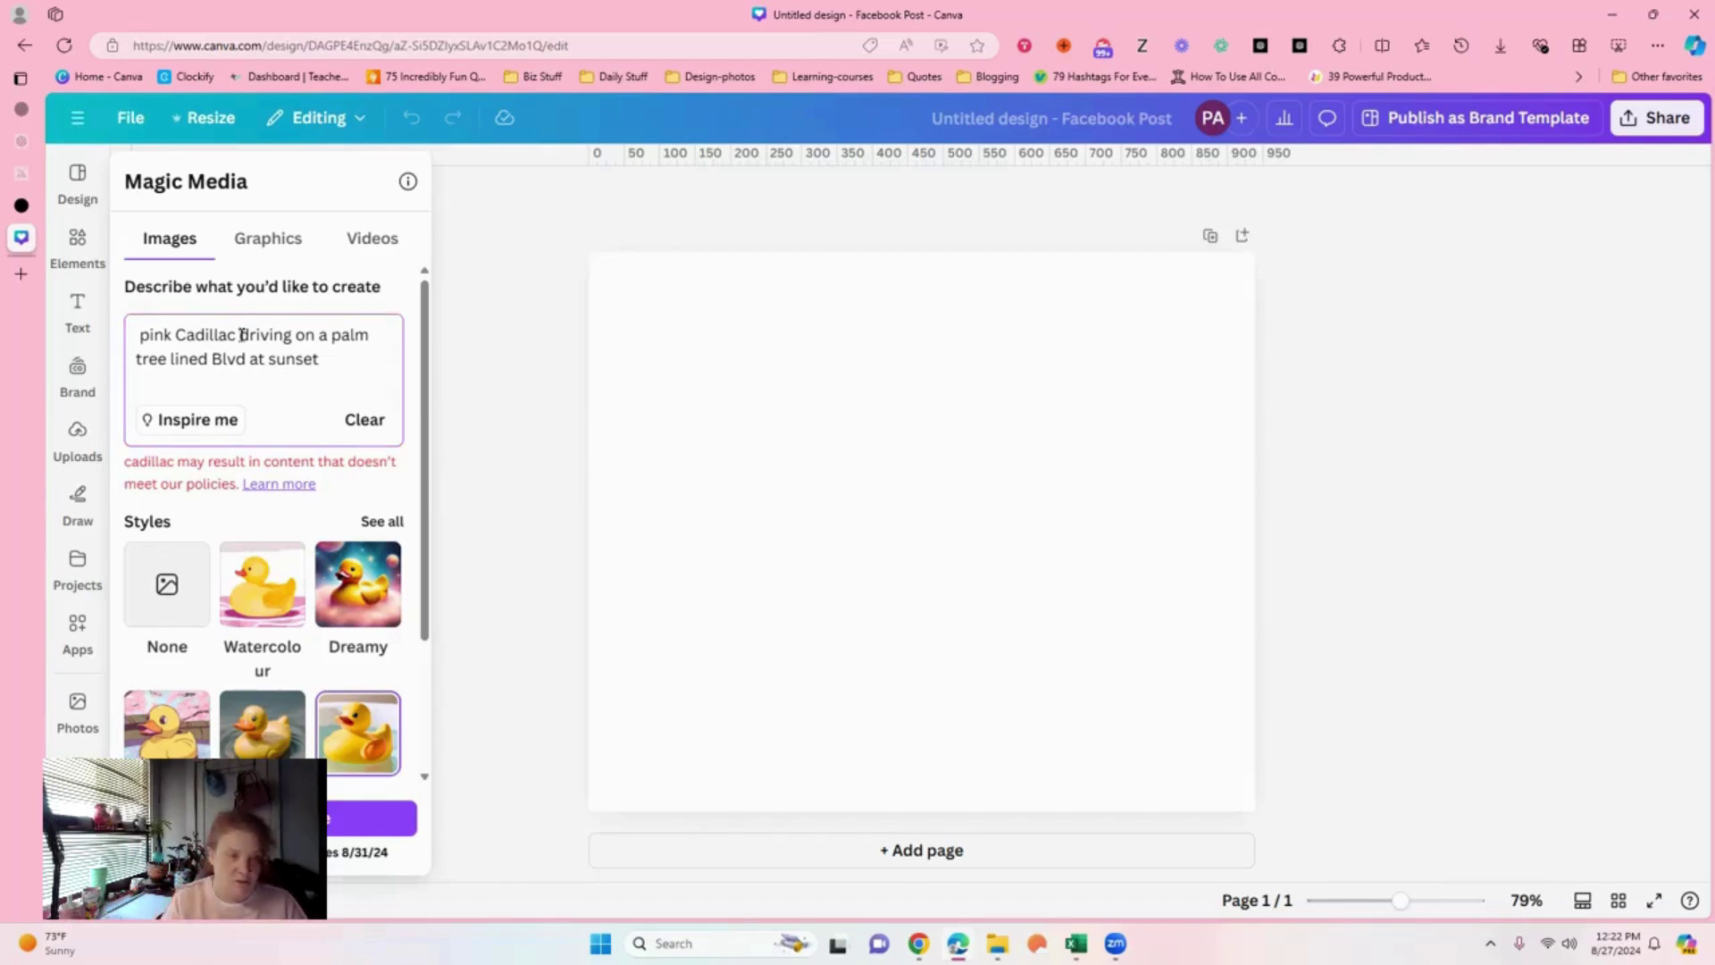
{"action": "left_click", "coordinate": [436, 514]}
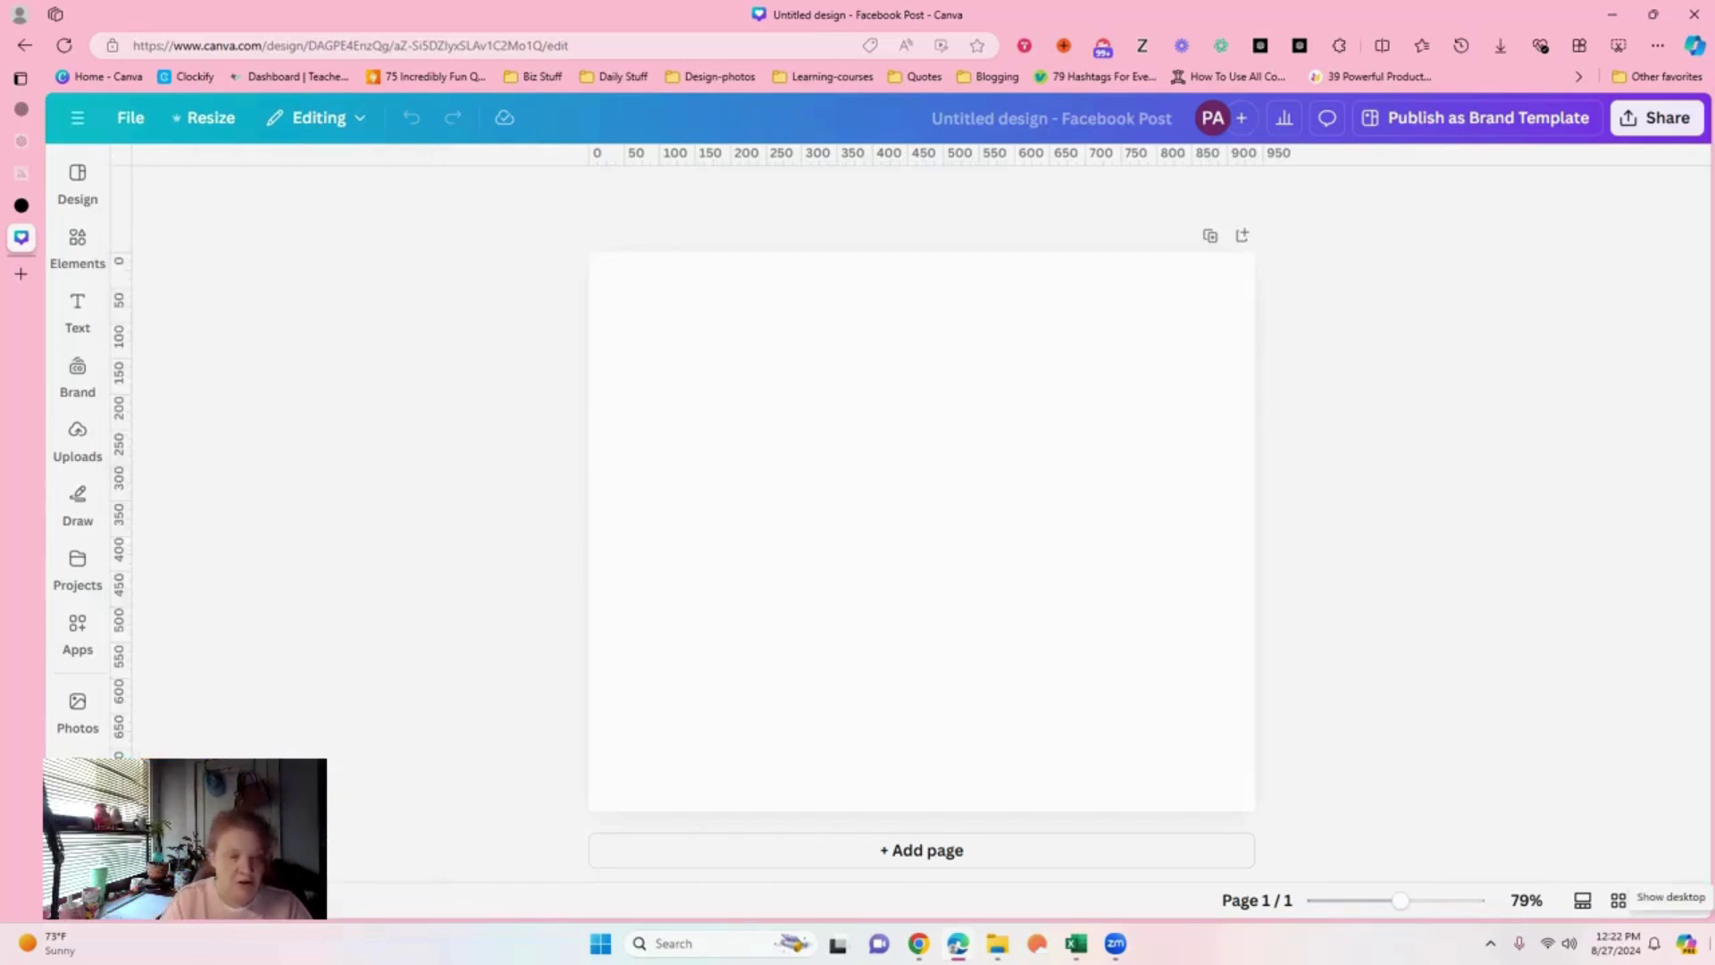
- Change the prompt to 'pink older car driving on a palm tree lined Blvd at sunset' and regenerate
{"action": "left_click", "coordinate": [82, 372]}
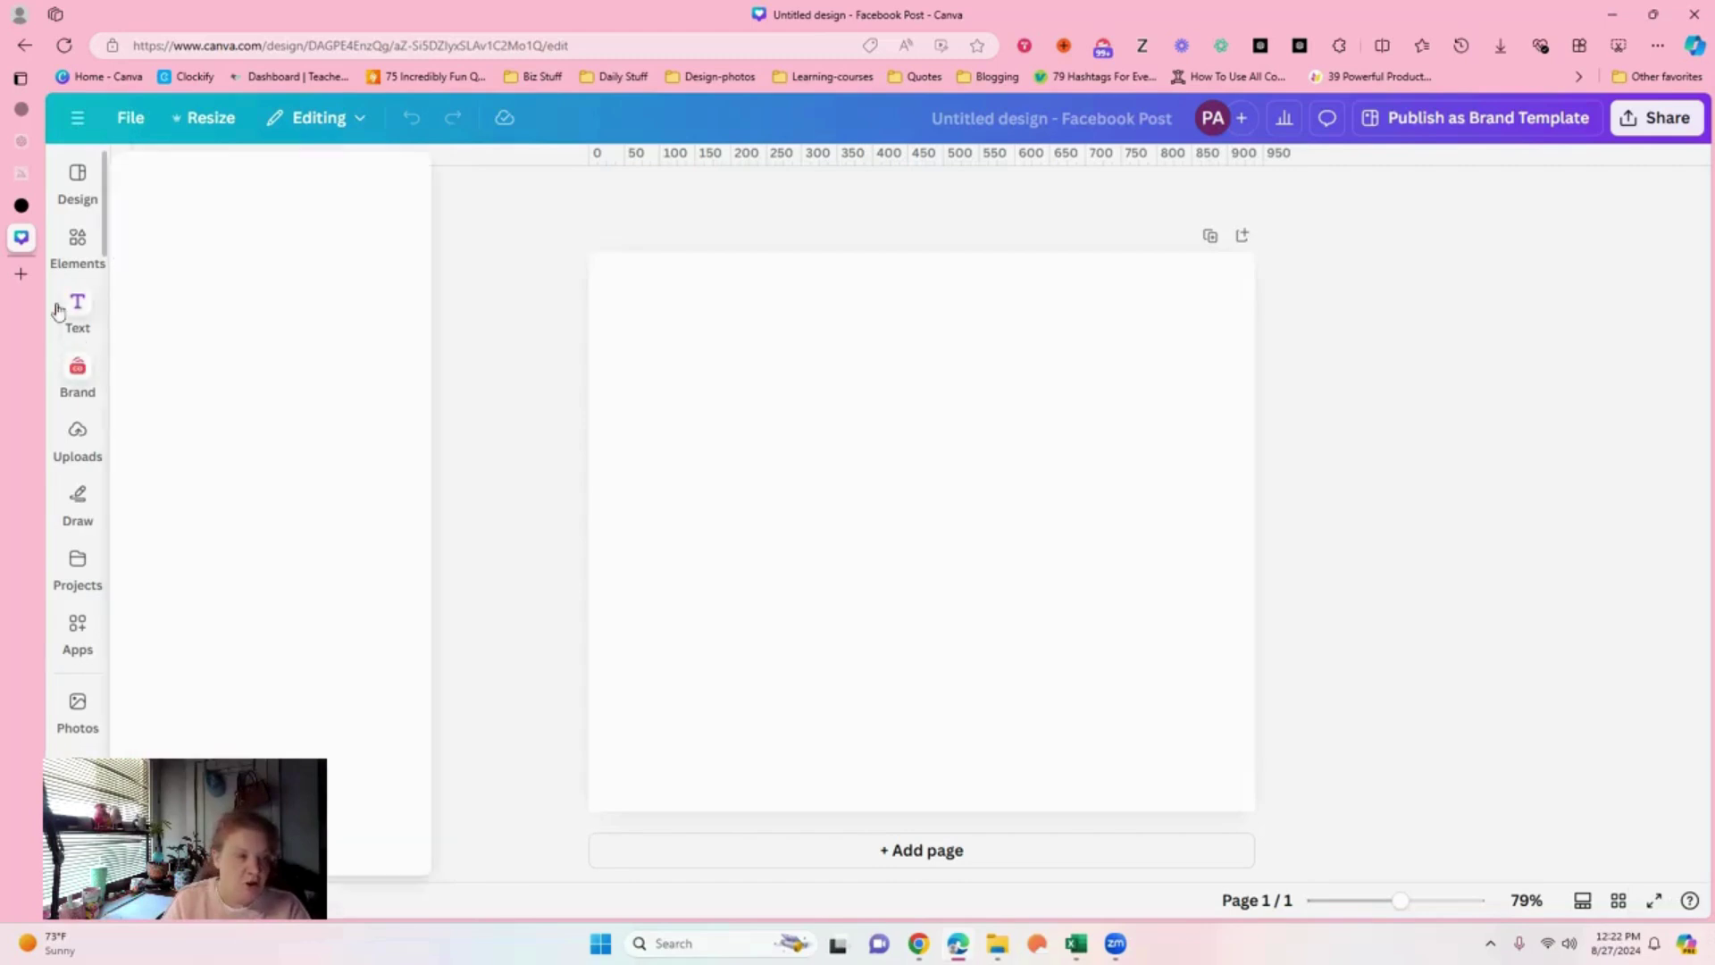
{"action": "left_click", "coordinate": [76, 245]}
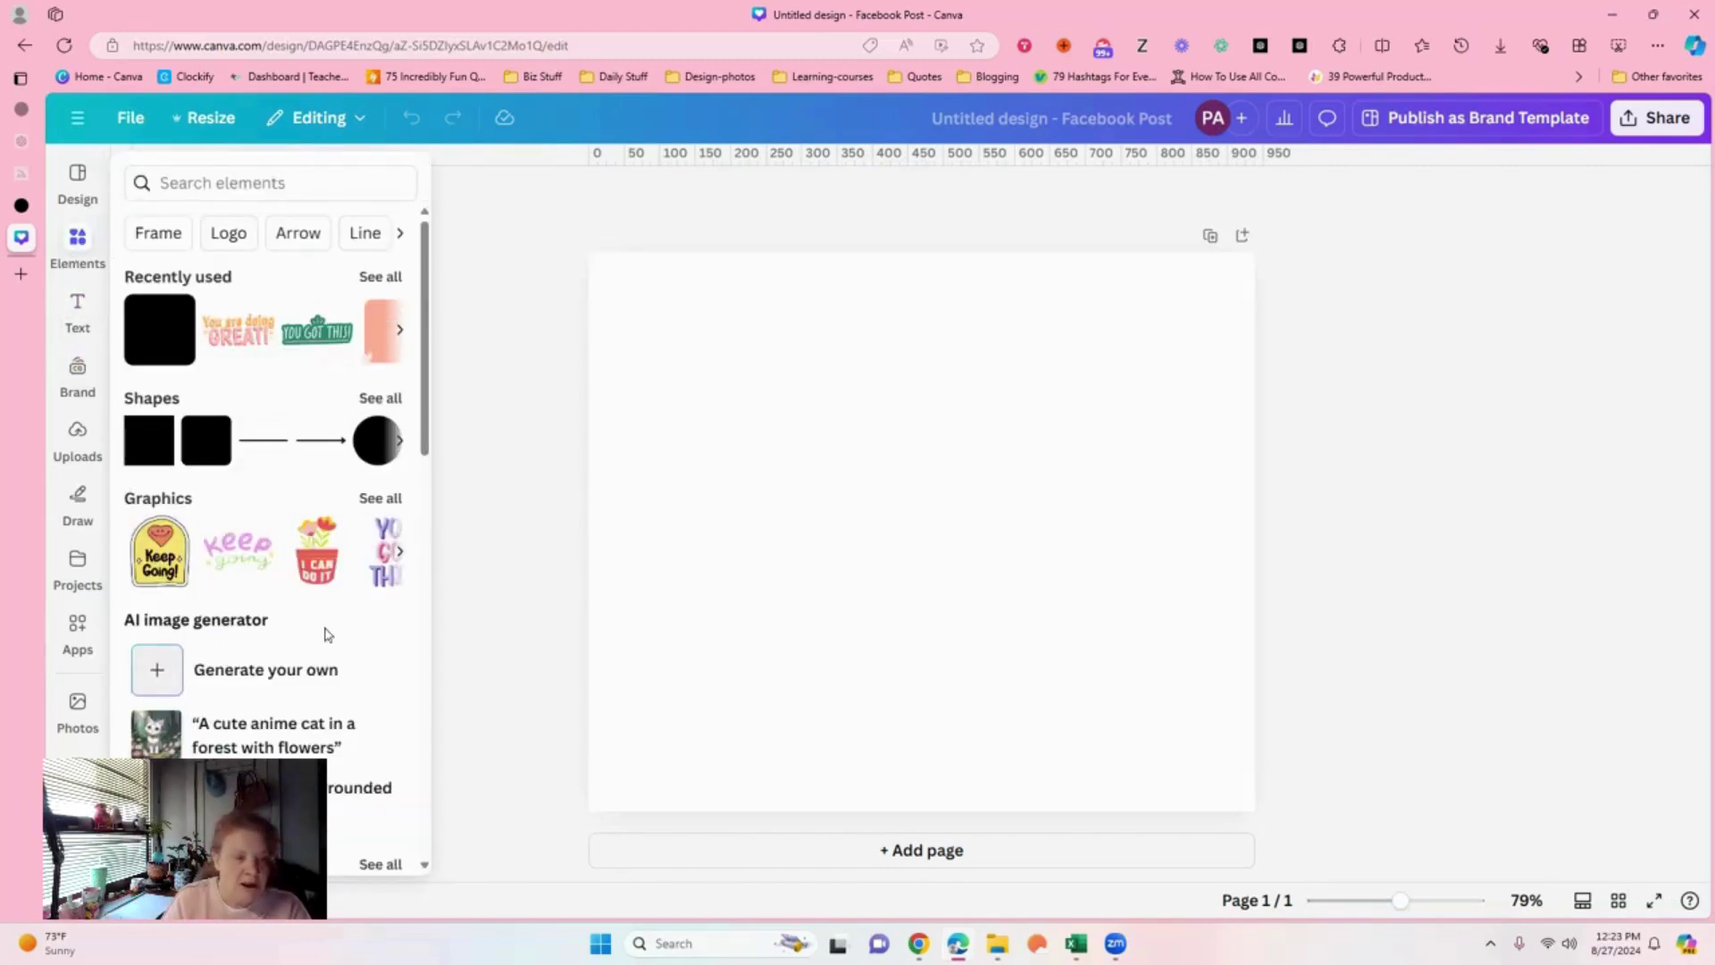
{"action": "left_click", "coordinate": [298, 672]}
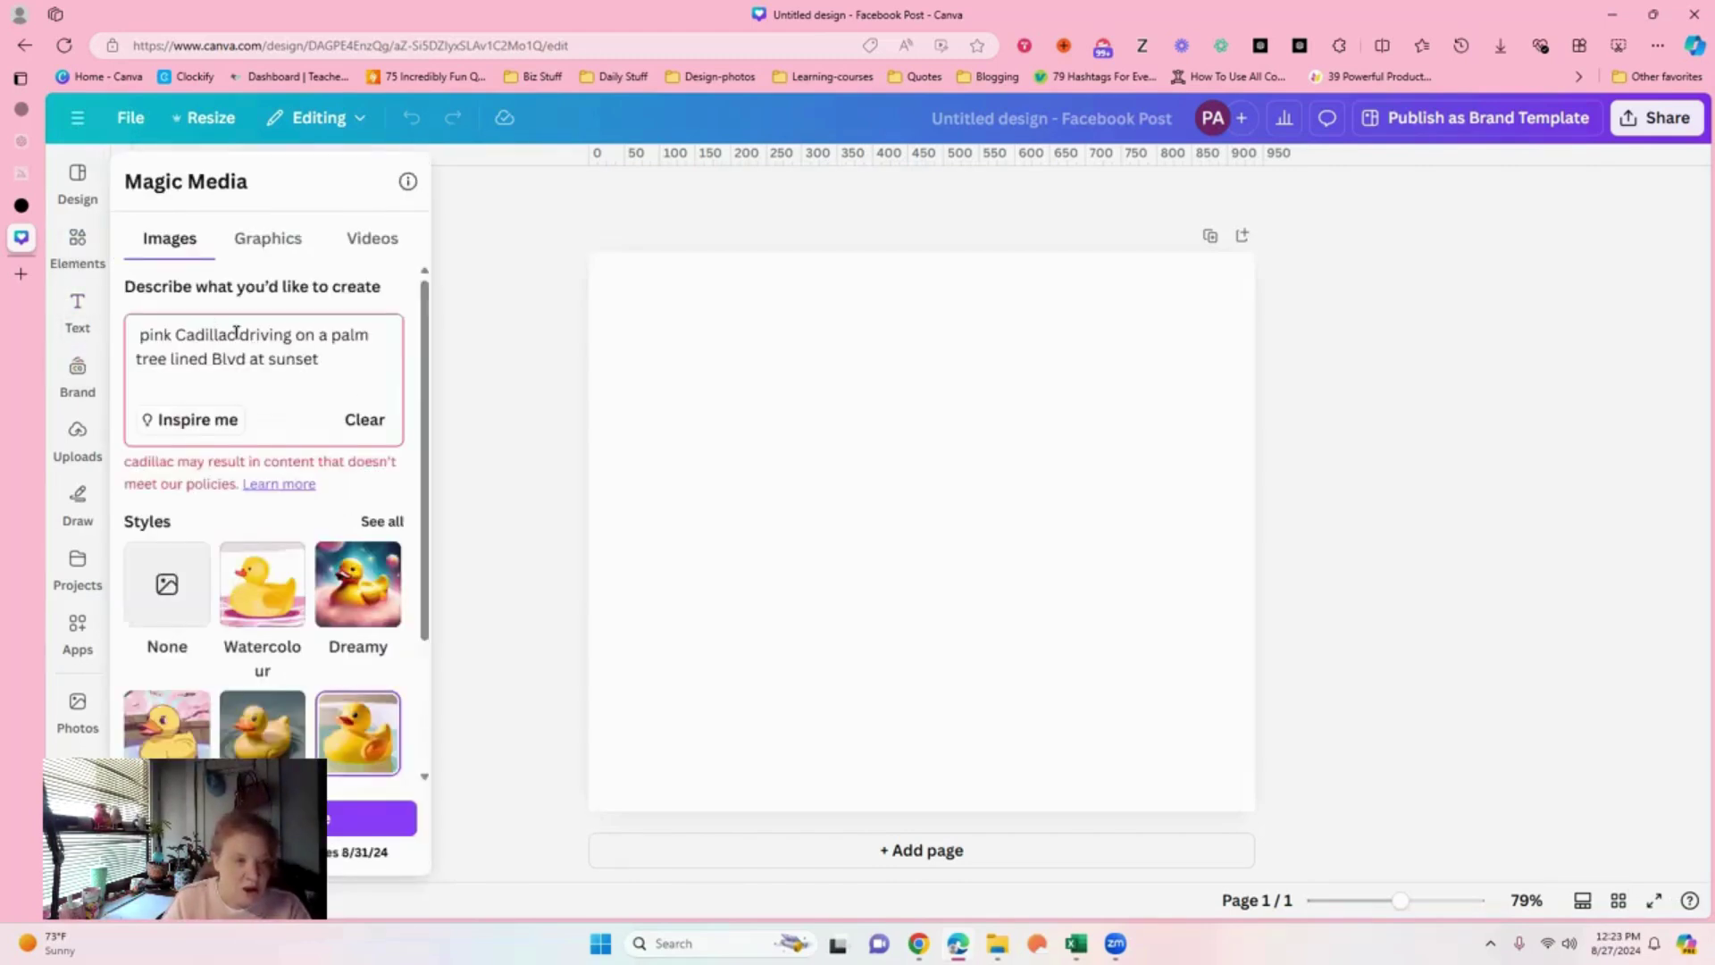
{"action": "key", "text": "BackSpace"}
{"action": "key", "text": "BackSpace"}
{"action": "key", "text": "BackSpace"}
{"action": "key", "text": "BackSpace"}
{"action": "key", "text": "BackSpace"}
{"action": "key", "text": "BackSpace"}
{"action": "key", "text": "BackSpace"}
{"action": "key", "text": "BackSpace"}
{"action": "type", "text": "older car"}
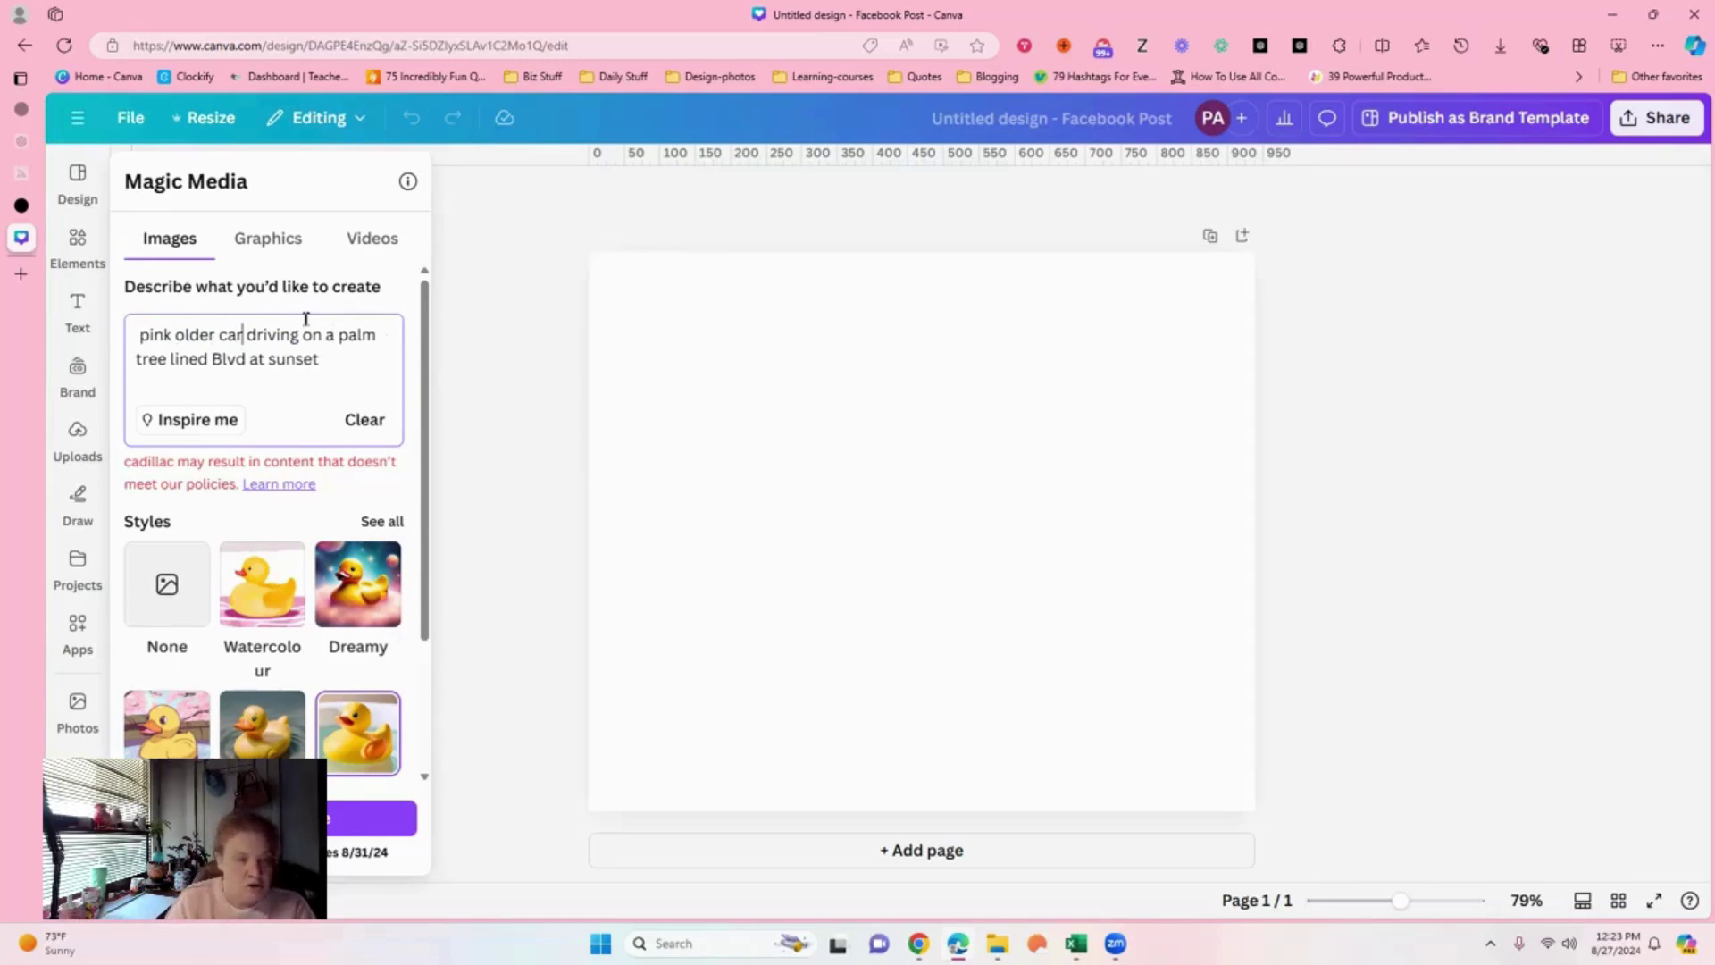
{"action": "left_click", "coordinate": [379, 817]}
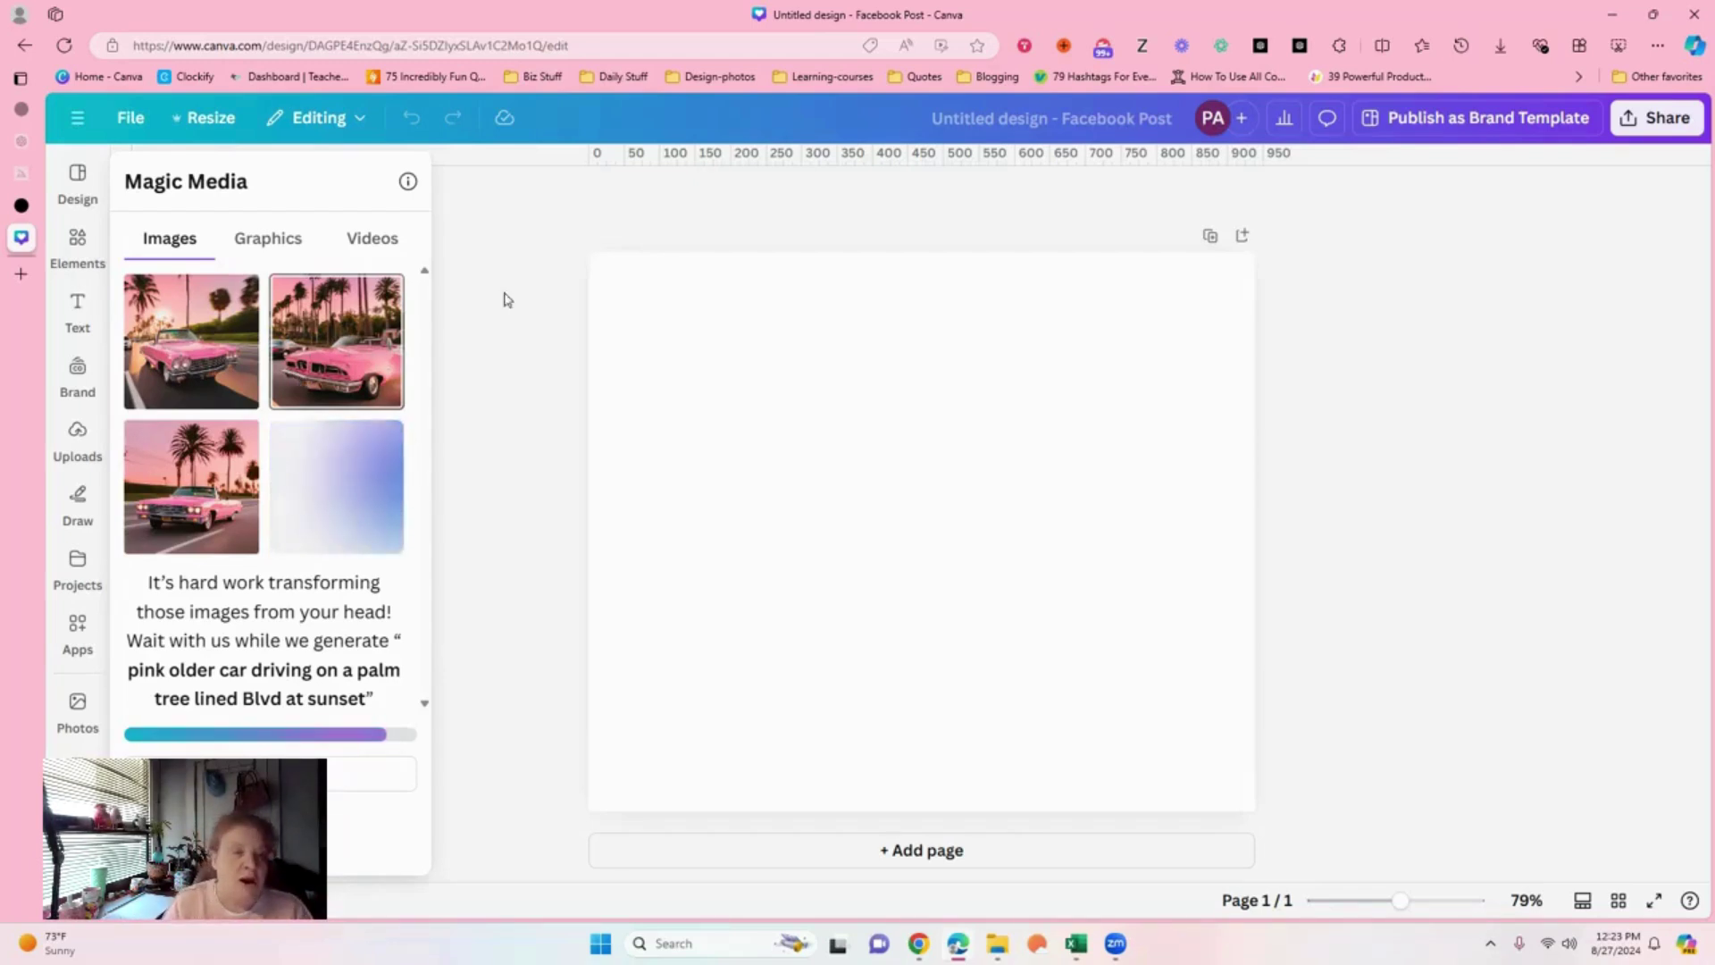
{"action": "left_click", "coordinate": [496, 374]}
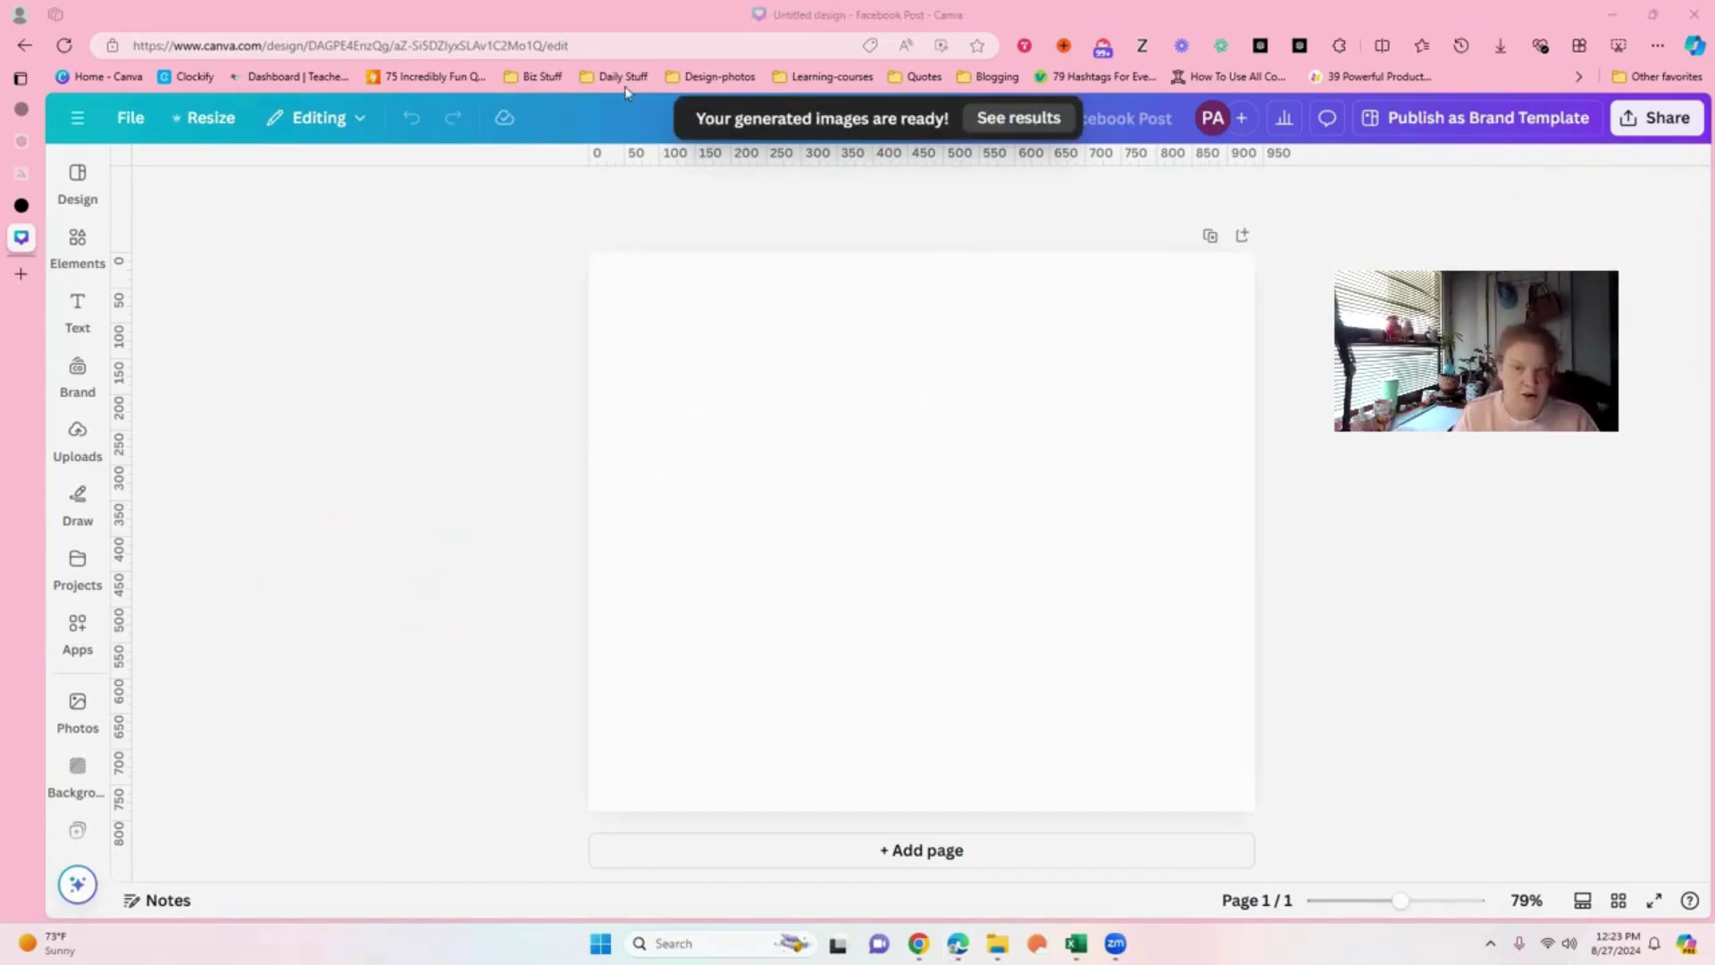
- Review the four Magic Media pink car results, browse Projects and Apps, then switch to ChatGPT
{"action": "left_click", "coordinate": [992, 125]}
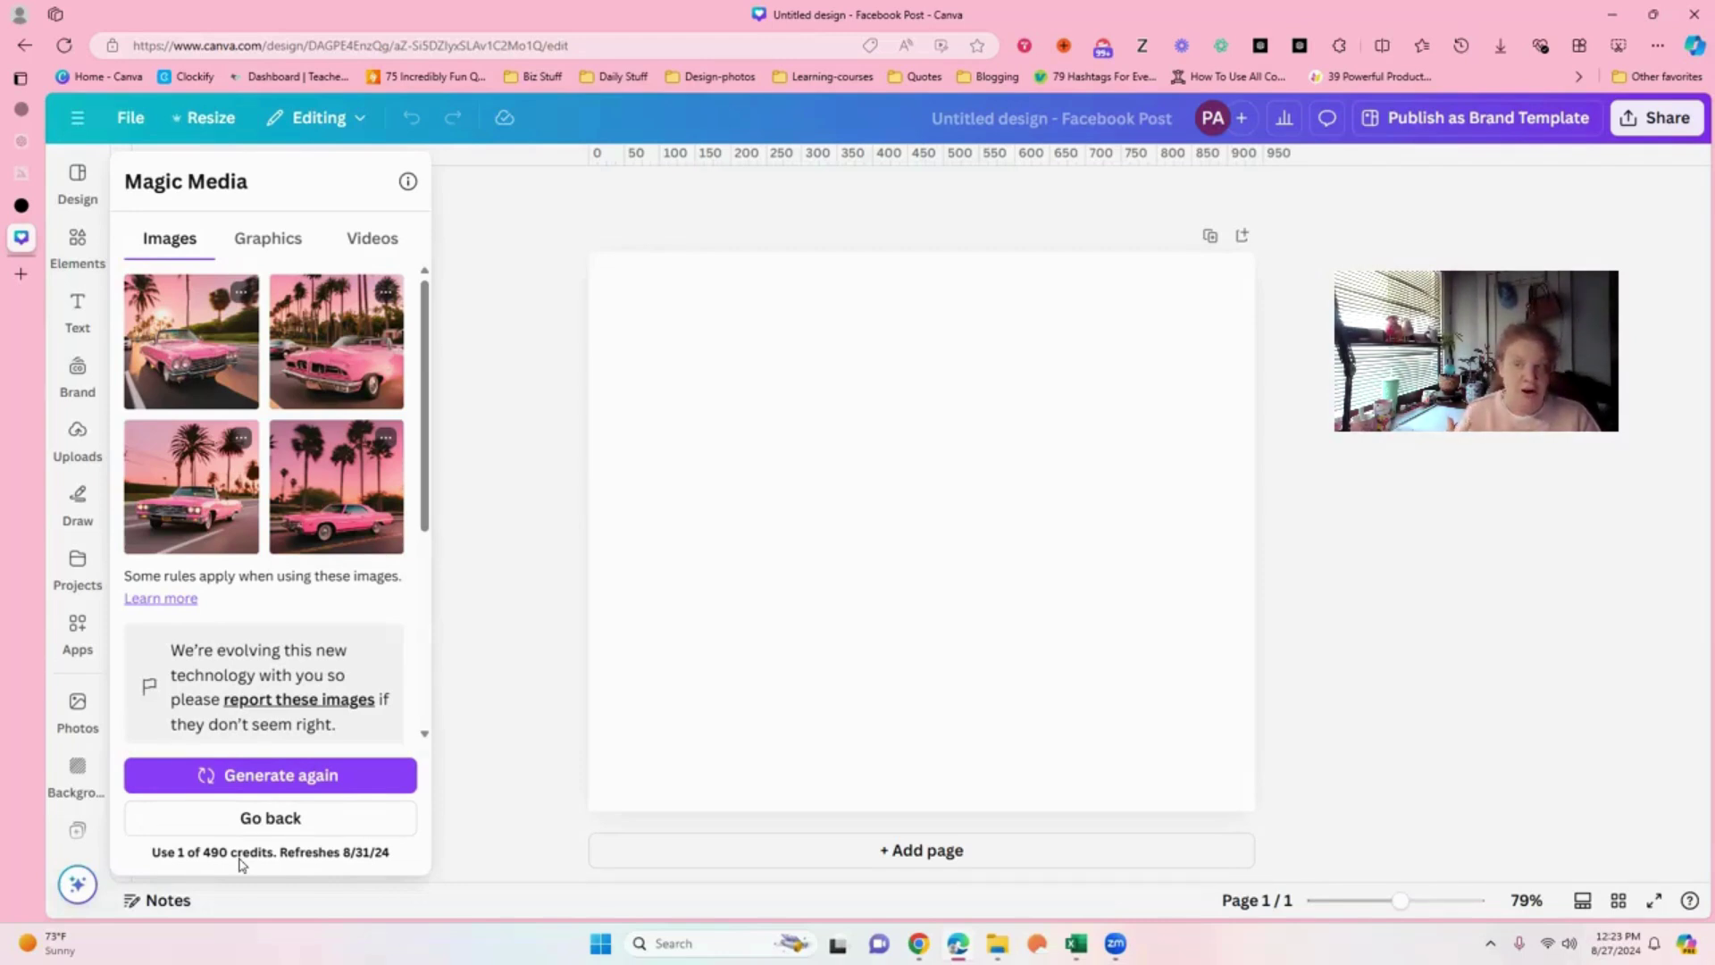
{"action": "left_click", "coordinate": [502, 369]}
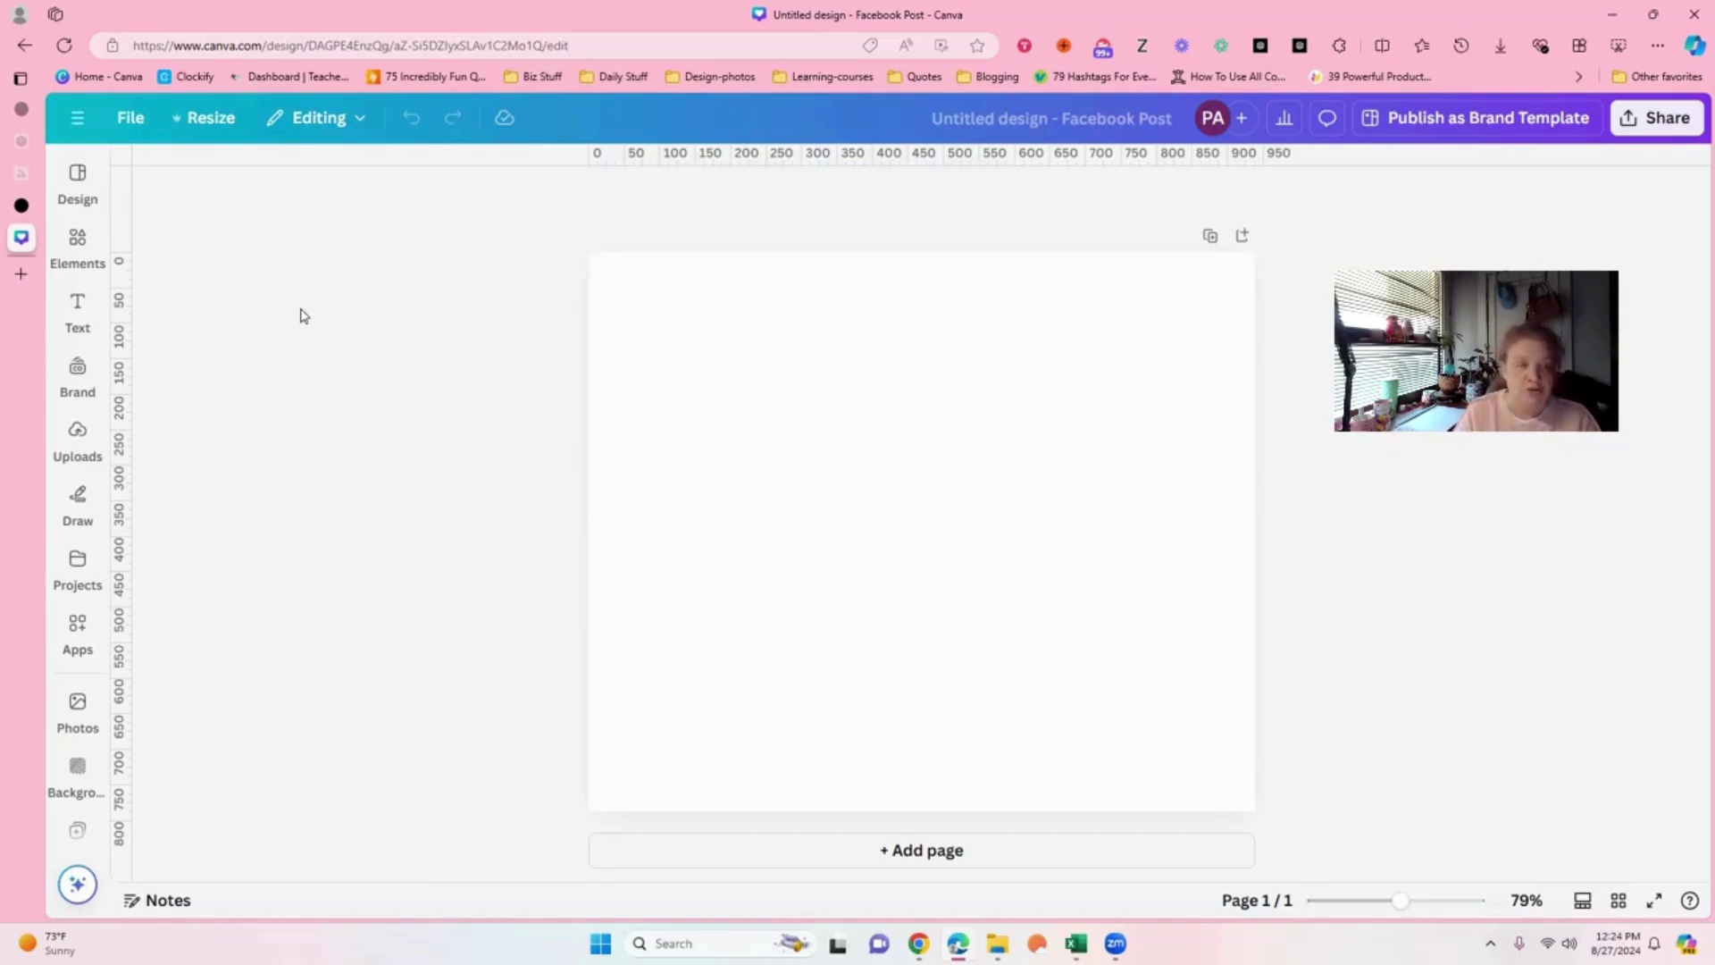
{"action": "left_click", "coordinate": [78, 586]}
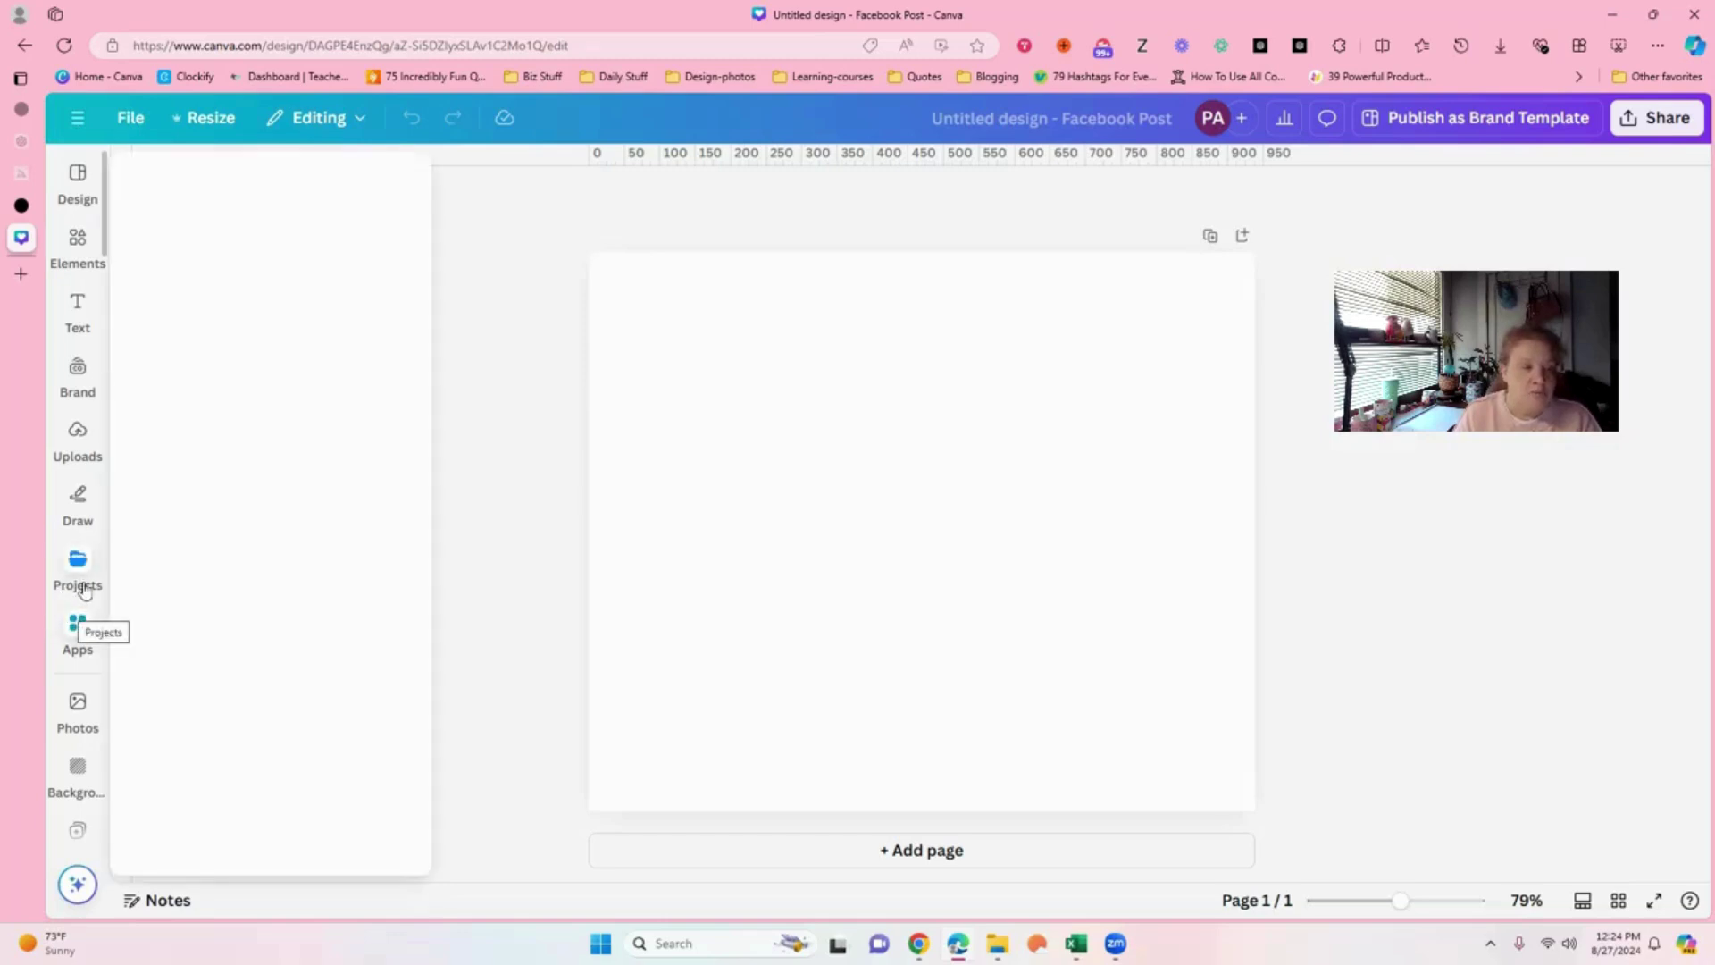
{"action": "left_click", "coordinate": [78, 627]}
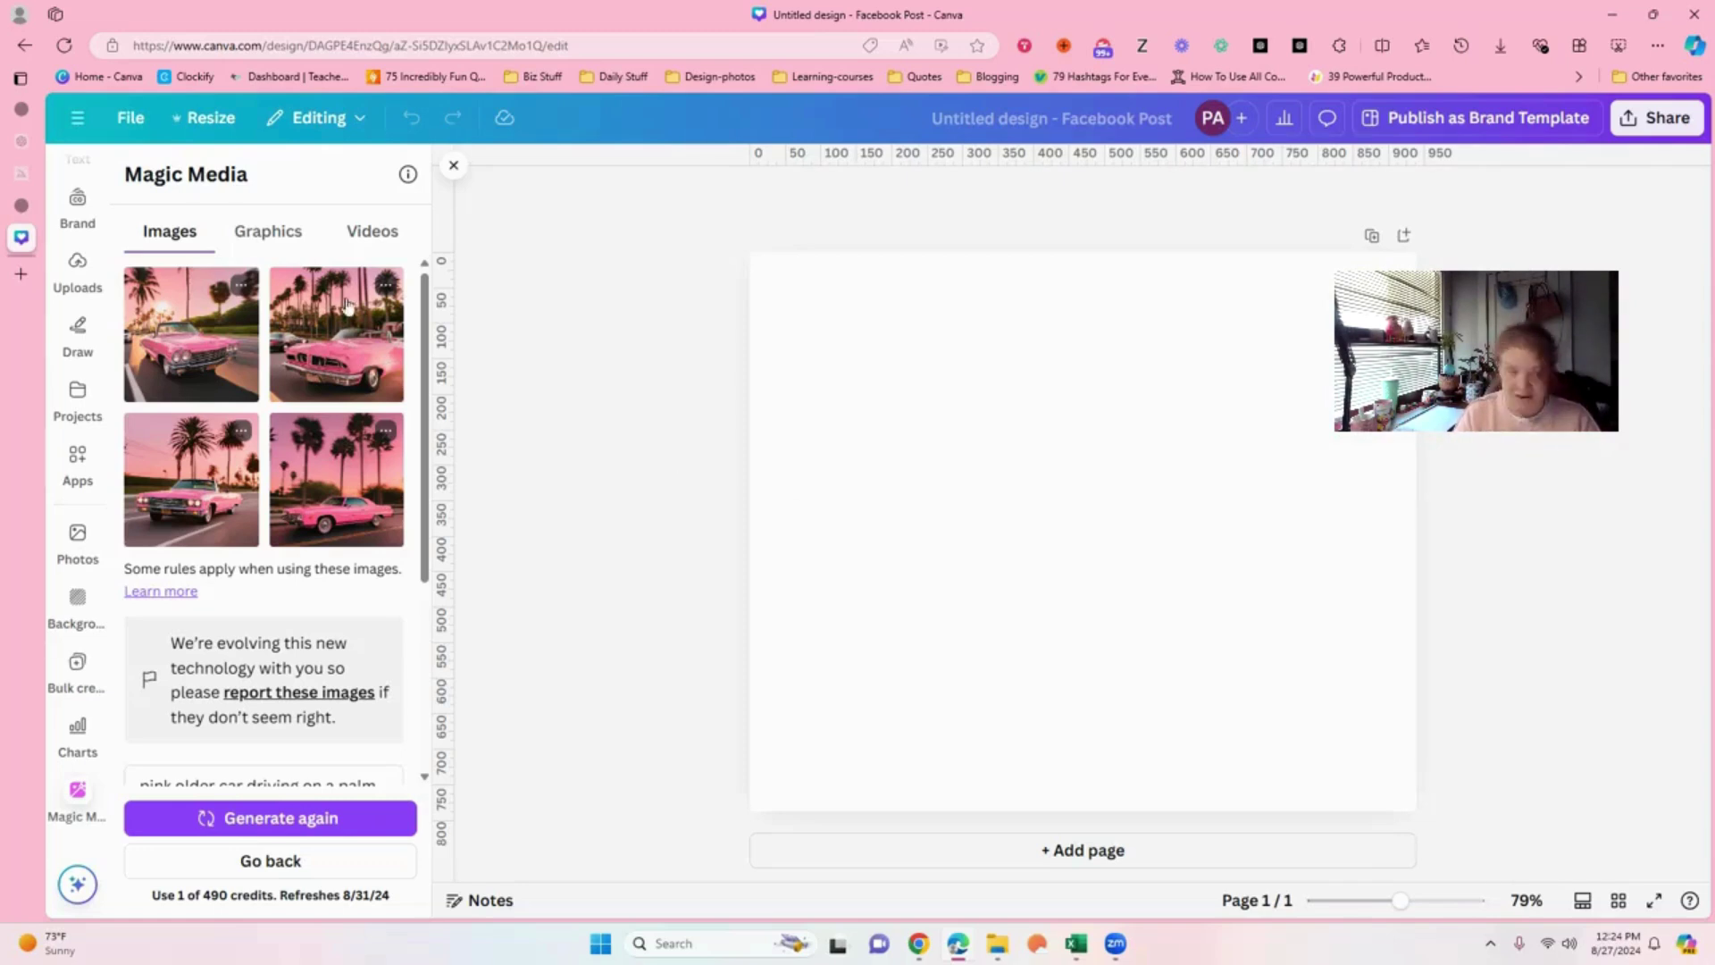
{"action": "left_click", "coordinate": [24, 145]}
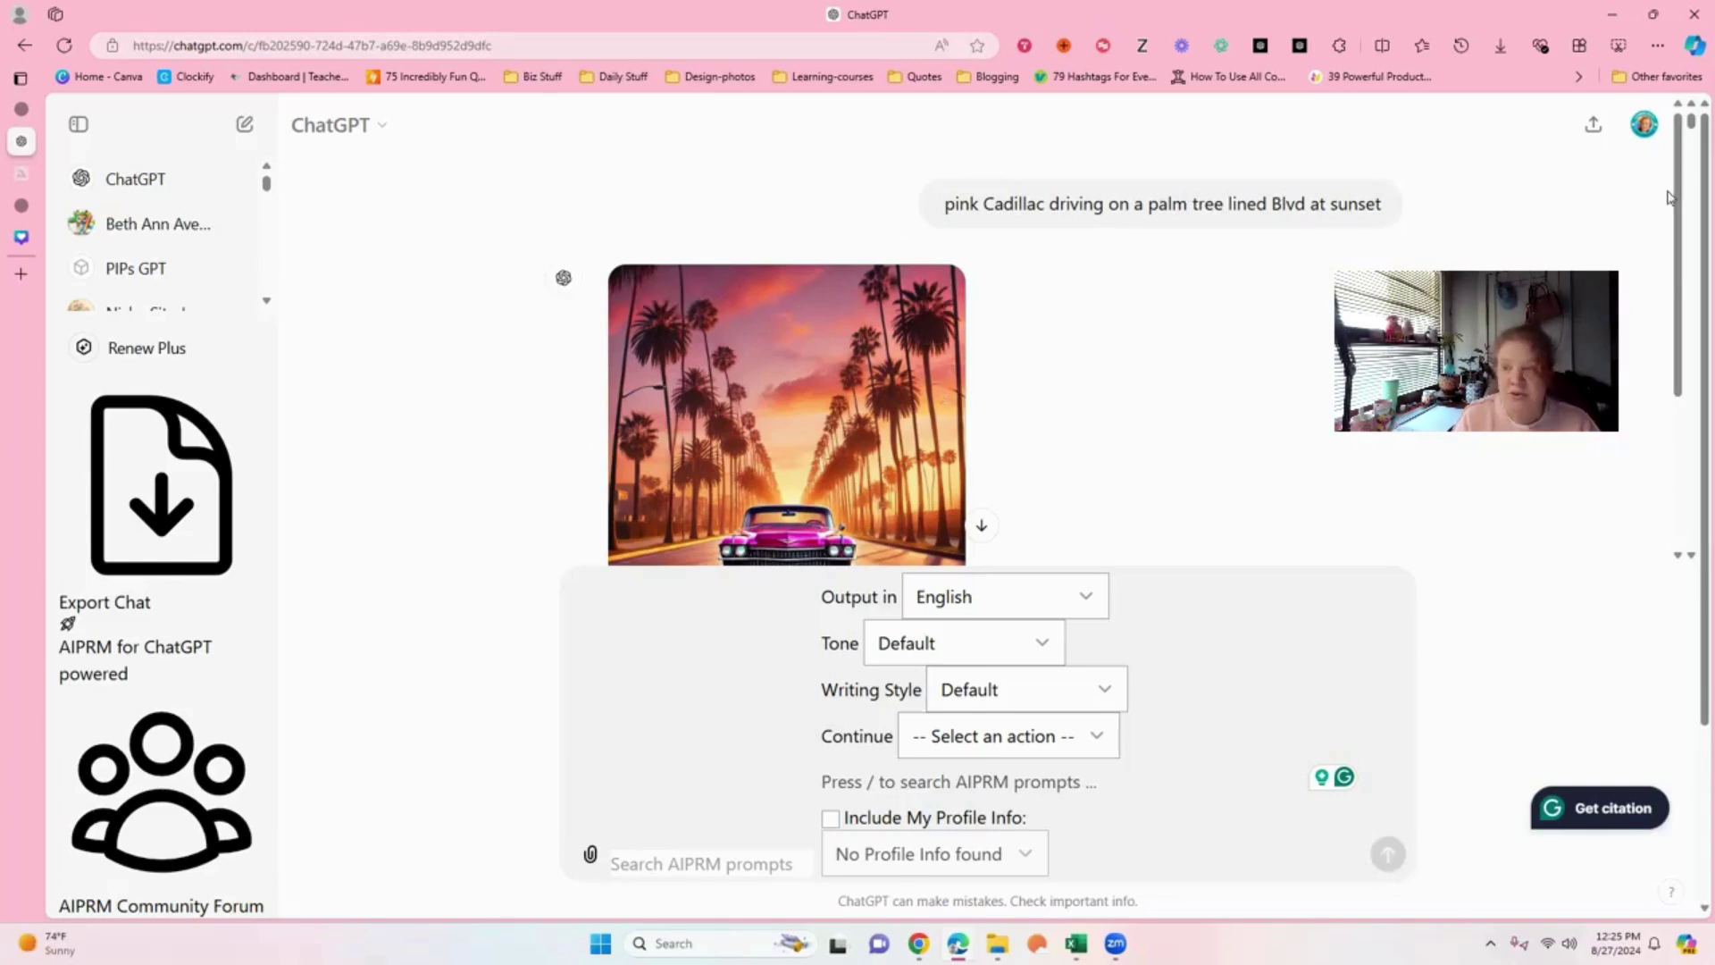
{"action": "left_click_drag", "start_coordinate": [1683, 188], "coordinate": [1680, 250]}
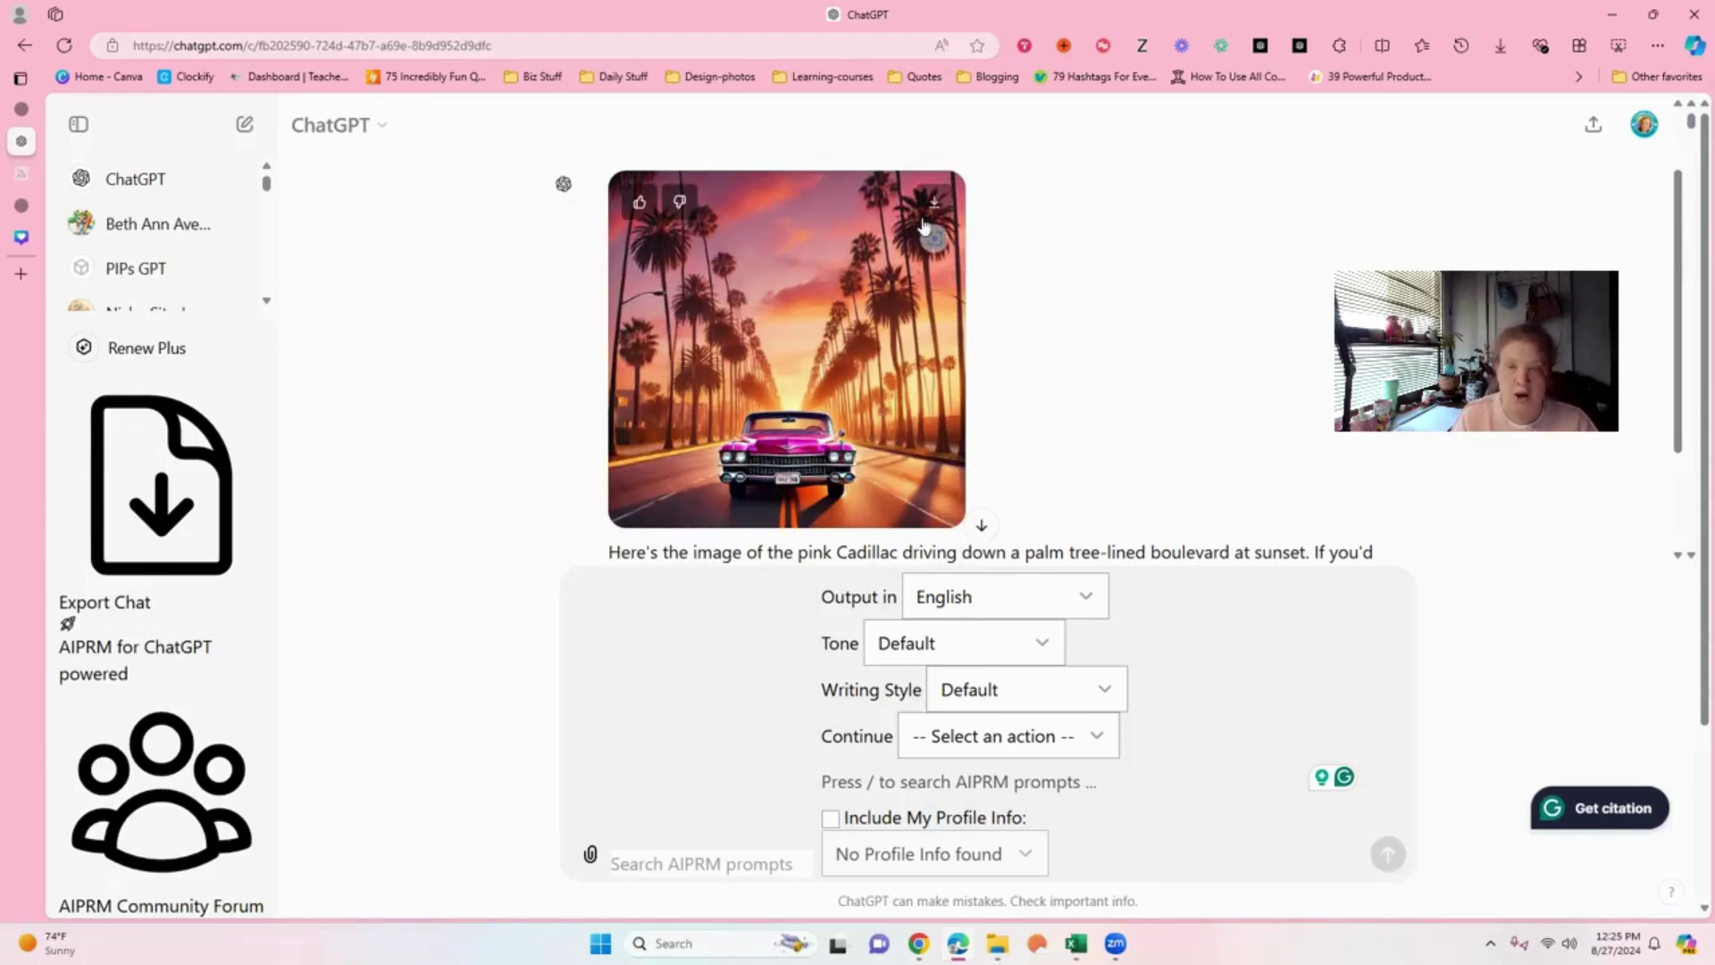
- Verify the DALL-E pink Cadillac image is downloaded, then switch to Midjourney's My Images
{"action": "mouse_move", "coordinate": [787, 390]}
{"action": "left_click", "coordinate": [936, 201]}
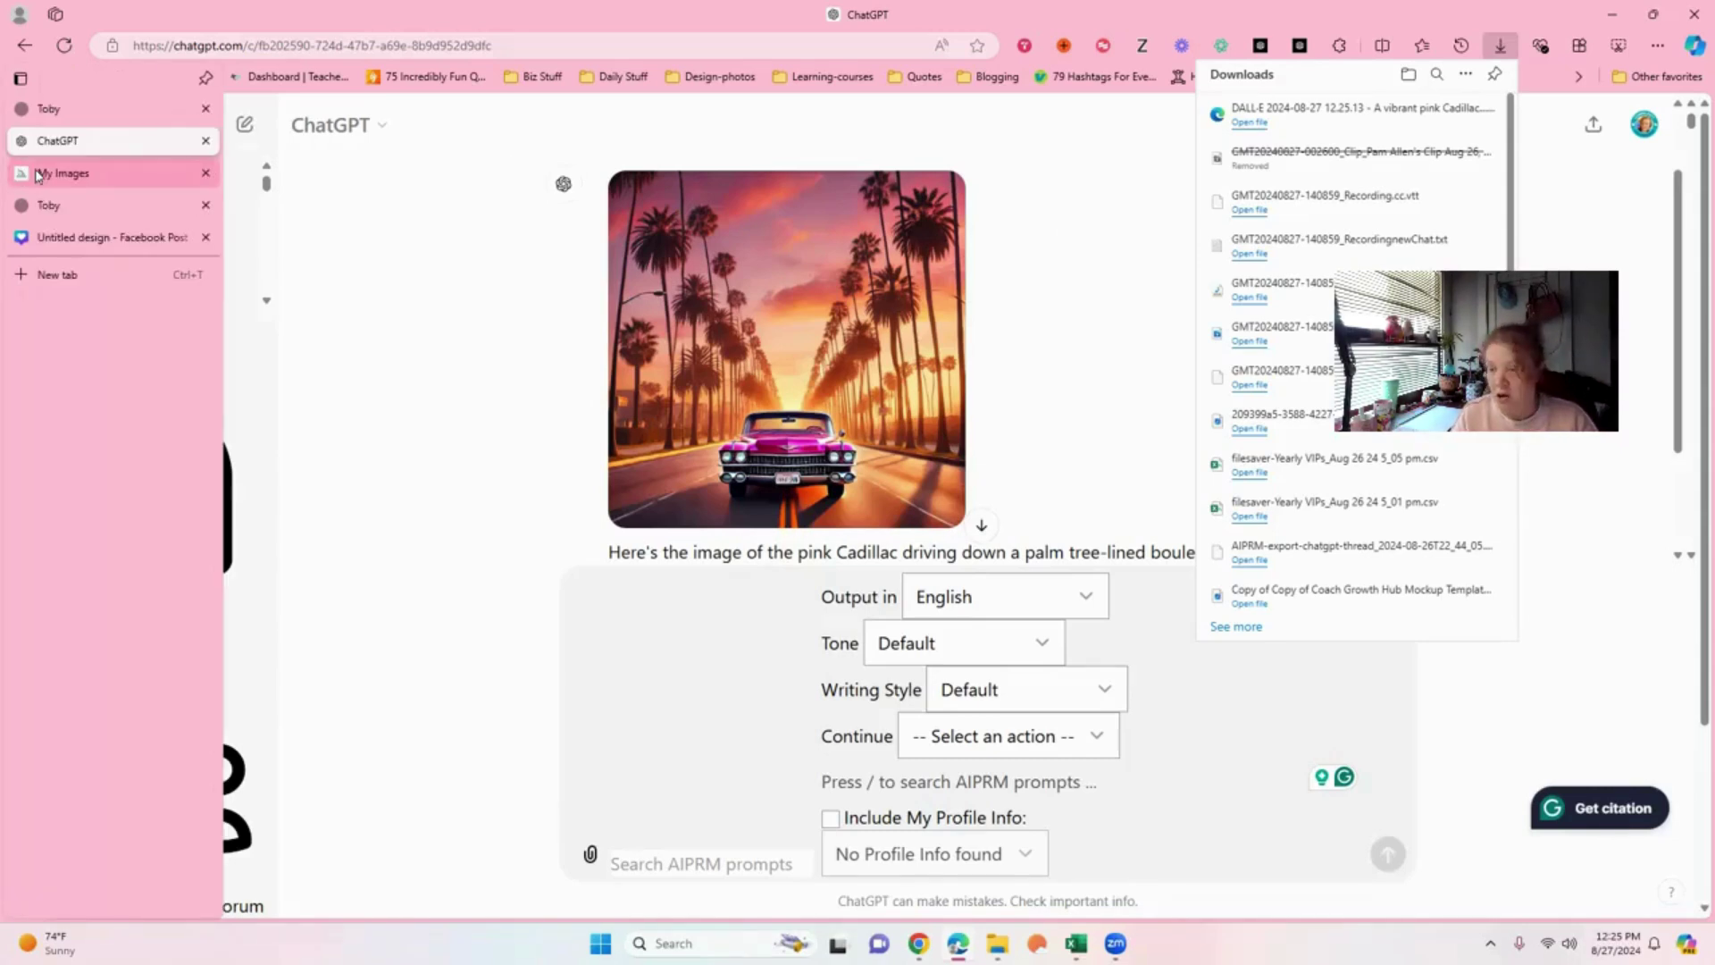
{"action": "left_click", "coordinate": [54, 173]}
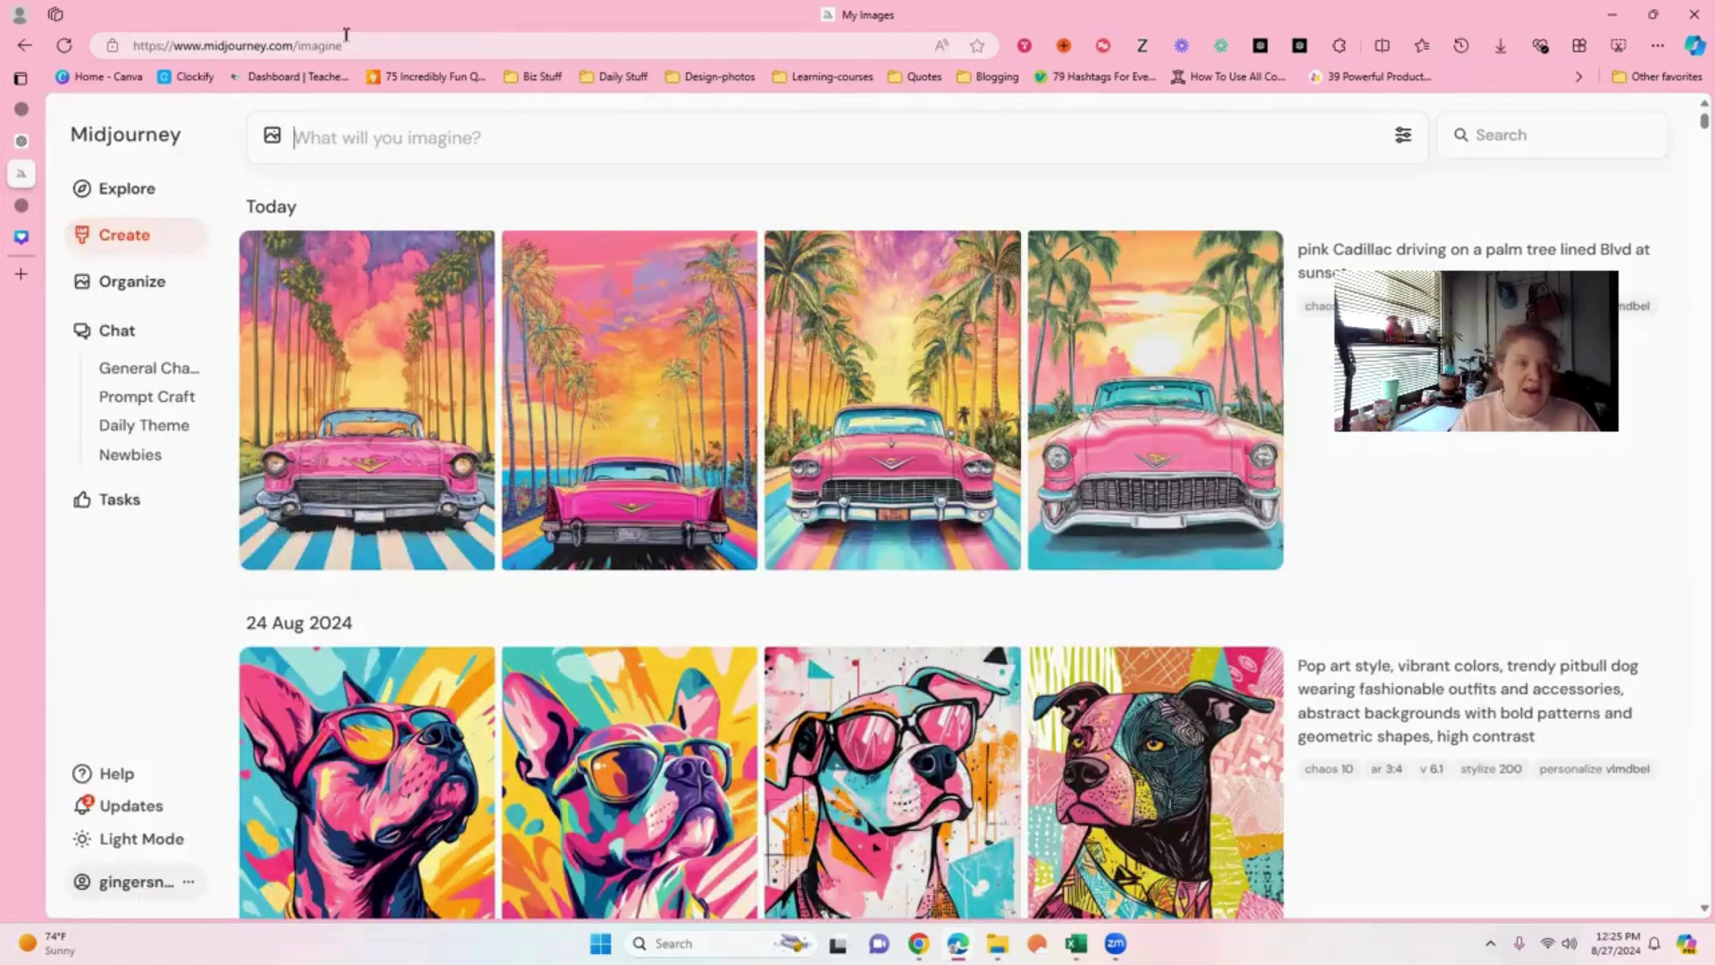
- Paste 'pink Cadillac driving on a palm tree lined Blvd at sunset' into the 'What will you imagine?' bar
{"action": "left_click", "coordinate": [301, 49]}
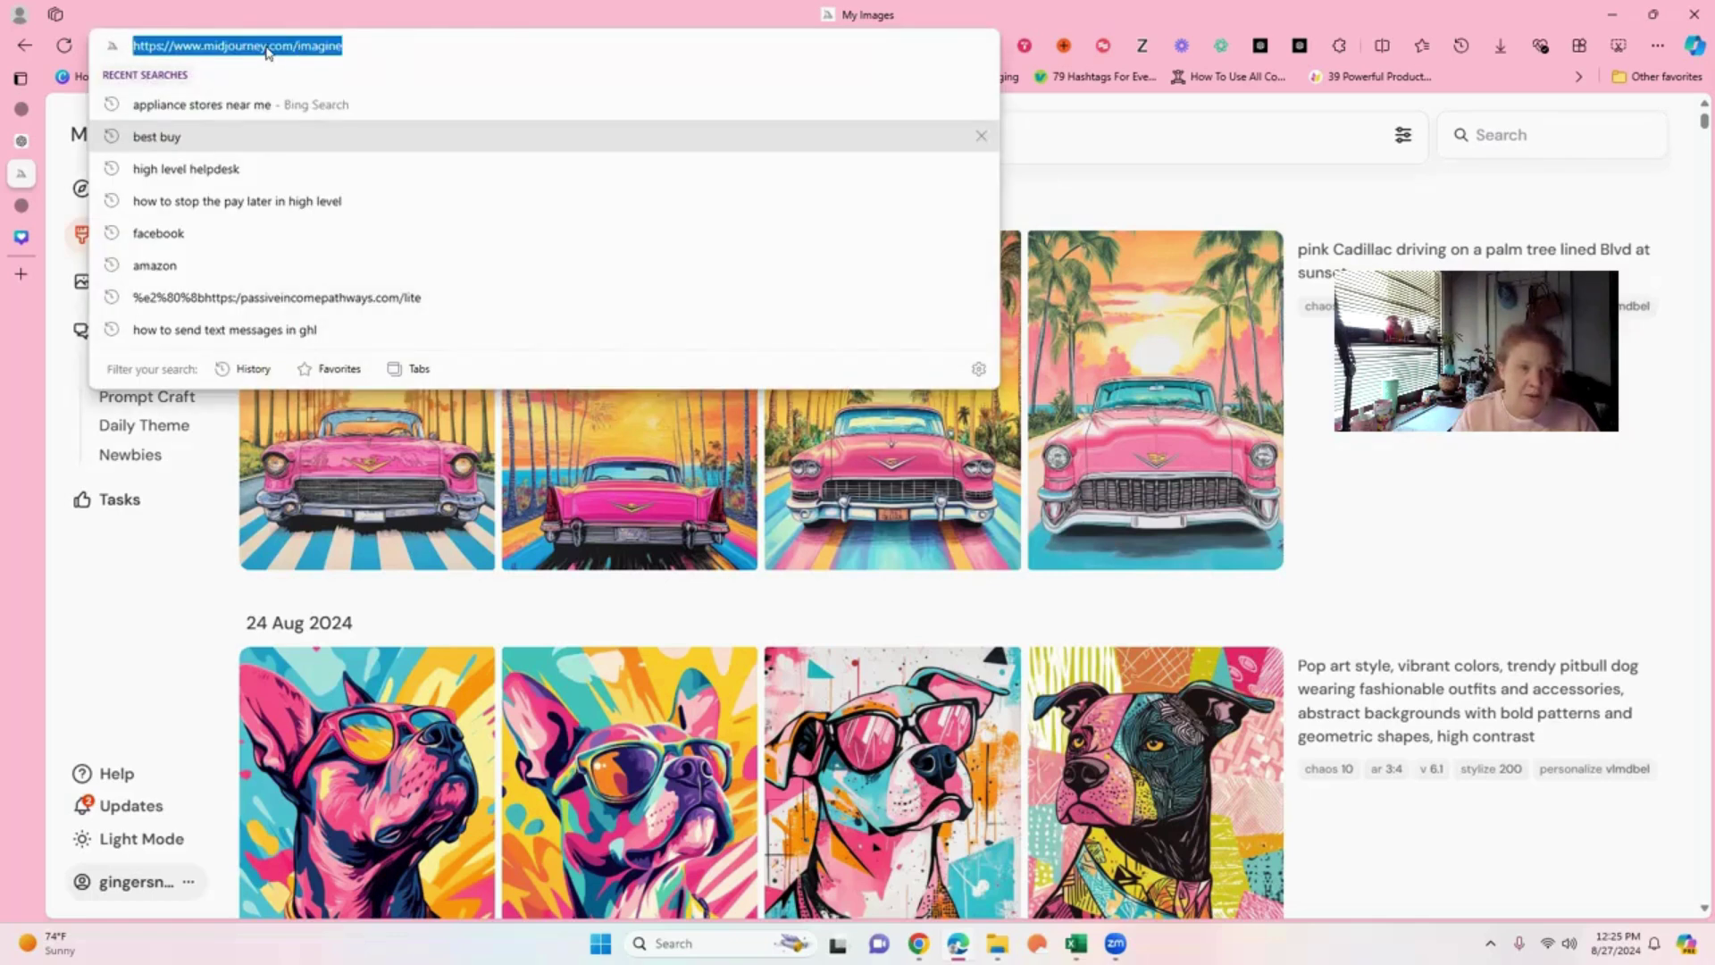
{"action": "left_click", "coordinate": [1179, 192]}
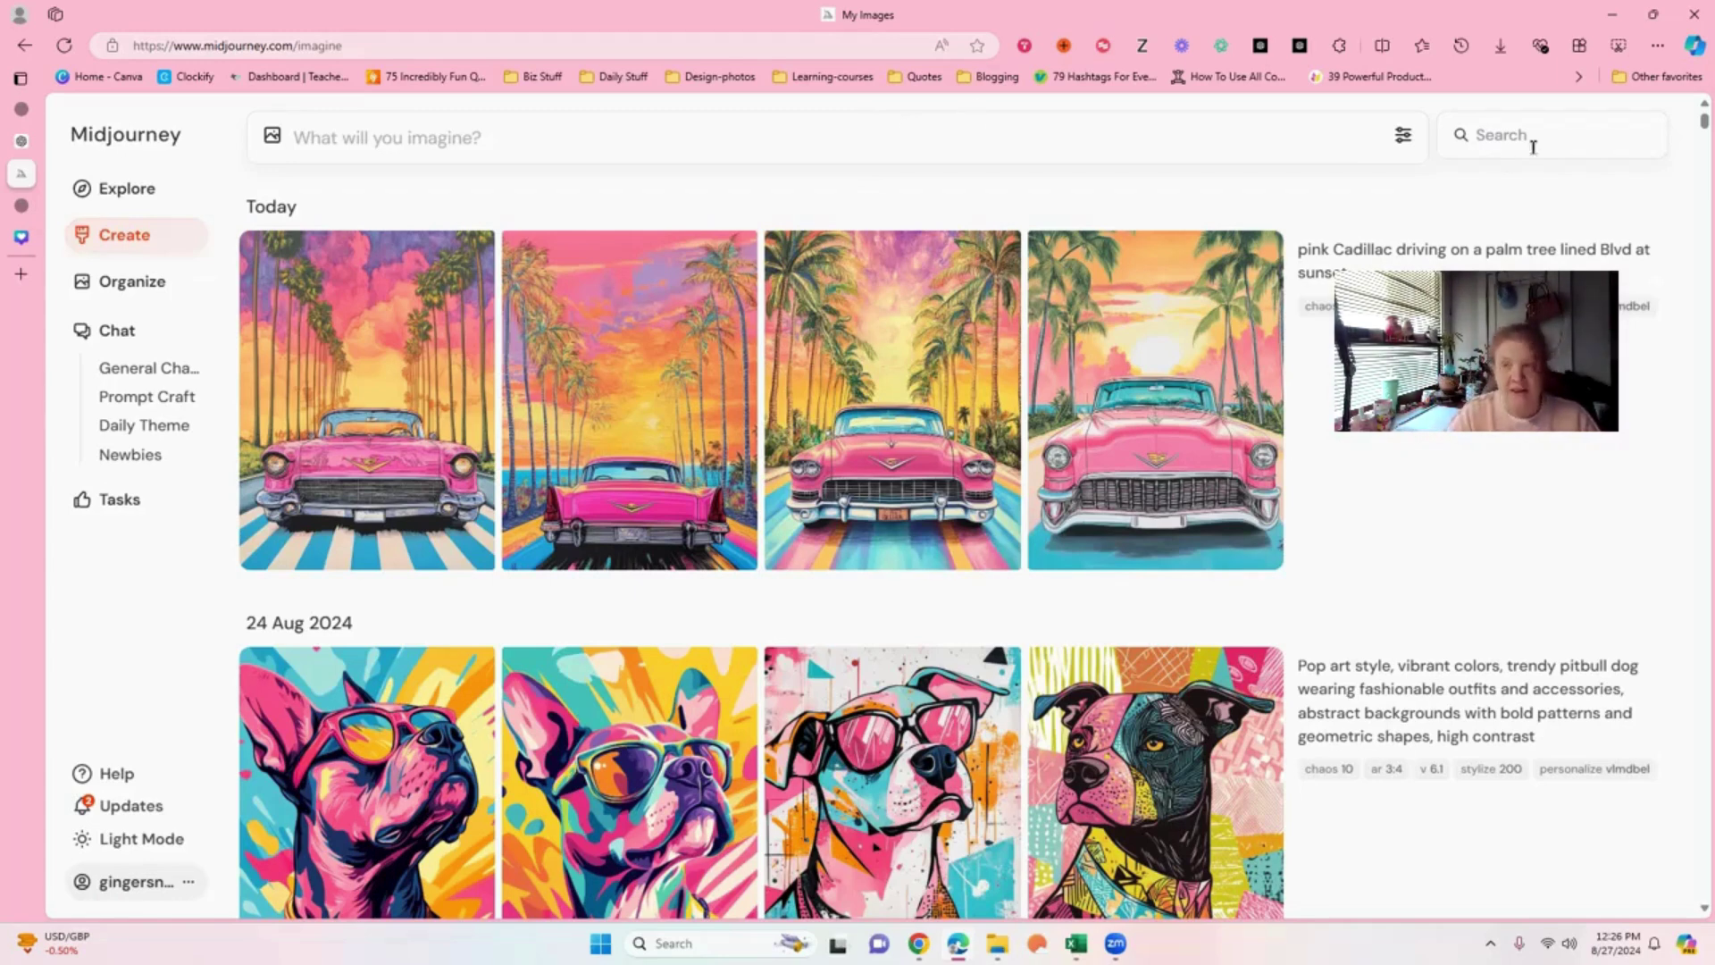
{"action": "right_click", "coordinate": [543, 140]}
{"action": "left_click", "coordinate": [632, 306]}
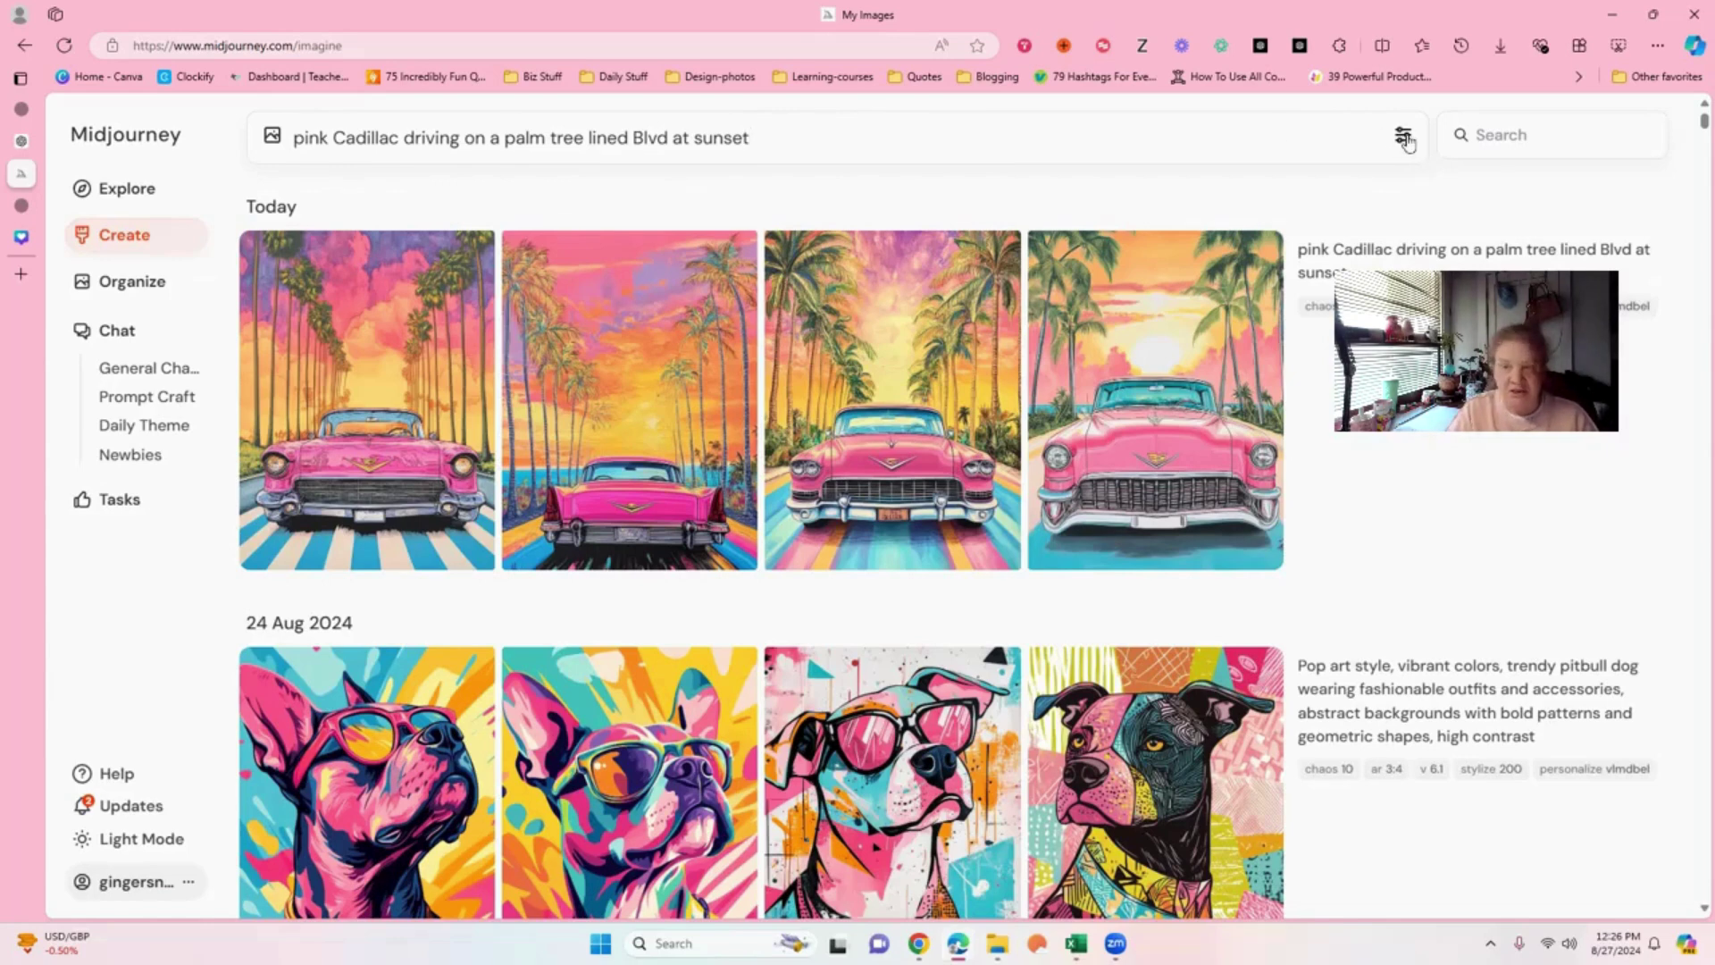
- Set Personalize to Off in Midjourney's image generation settings
{"action": "left_click", "coordinate": [1404, 142]}
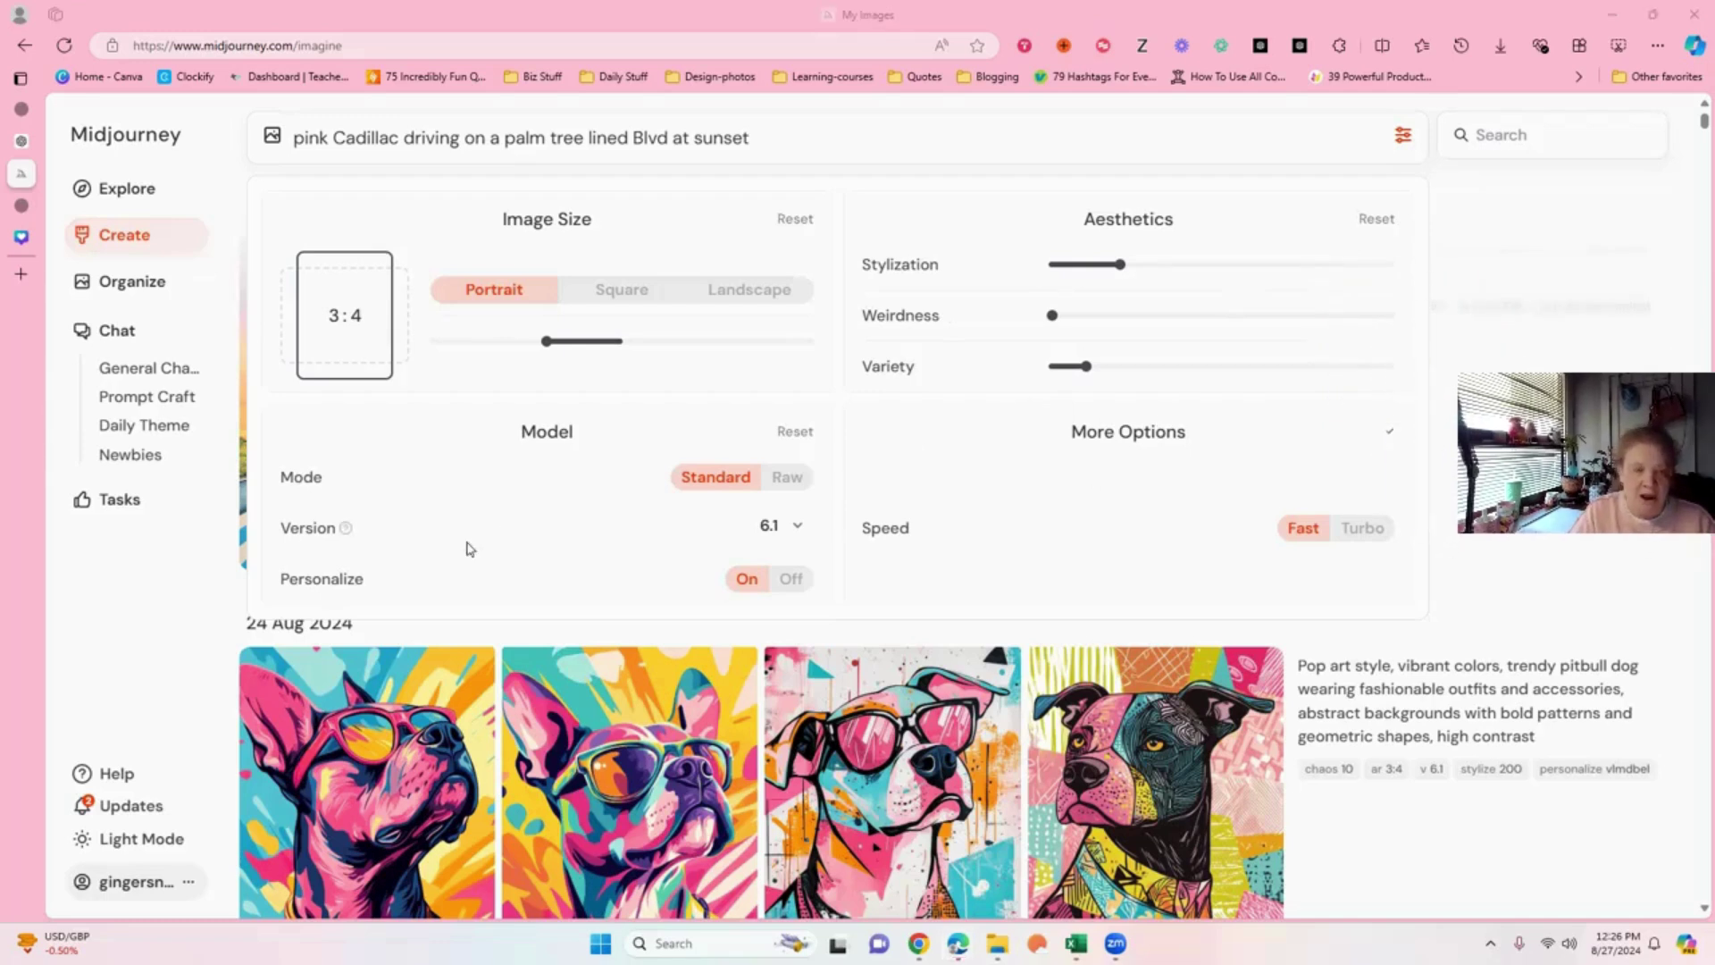
{"action": "left_click", "coordinate": [792, 580]}
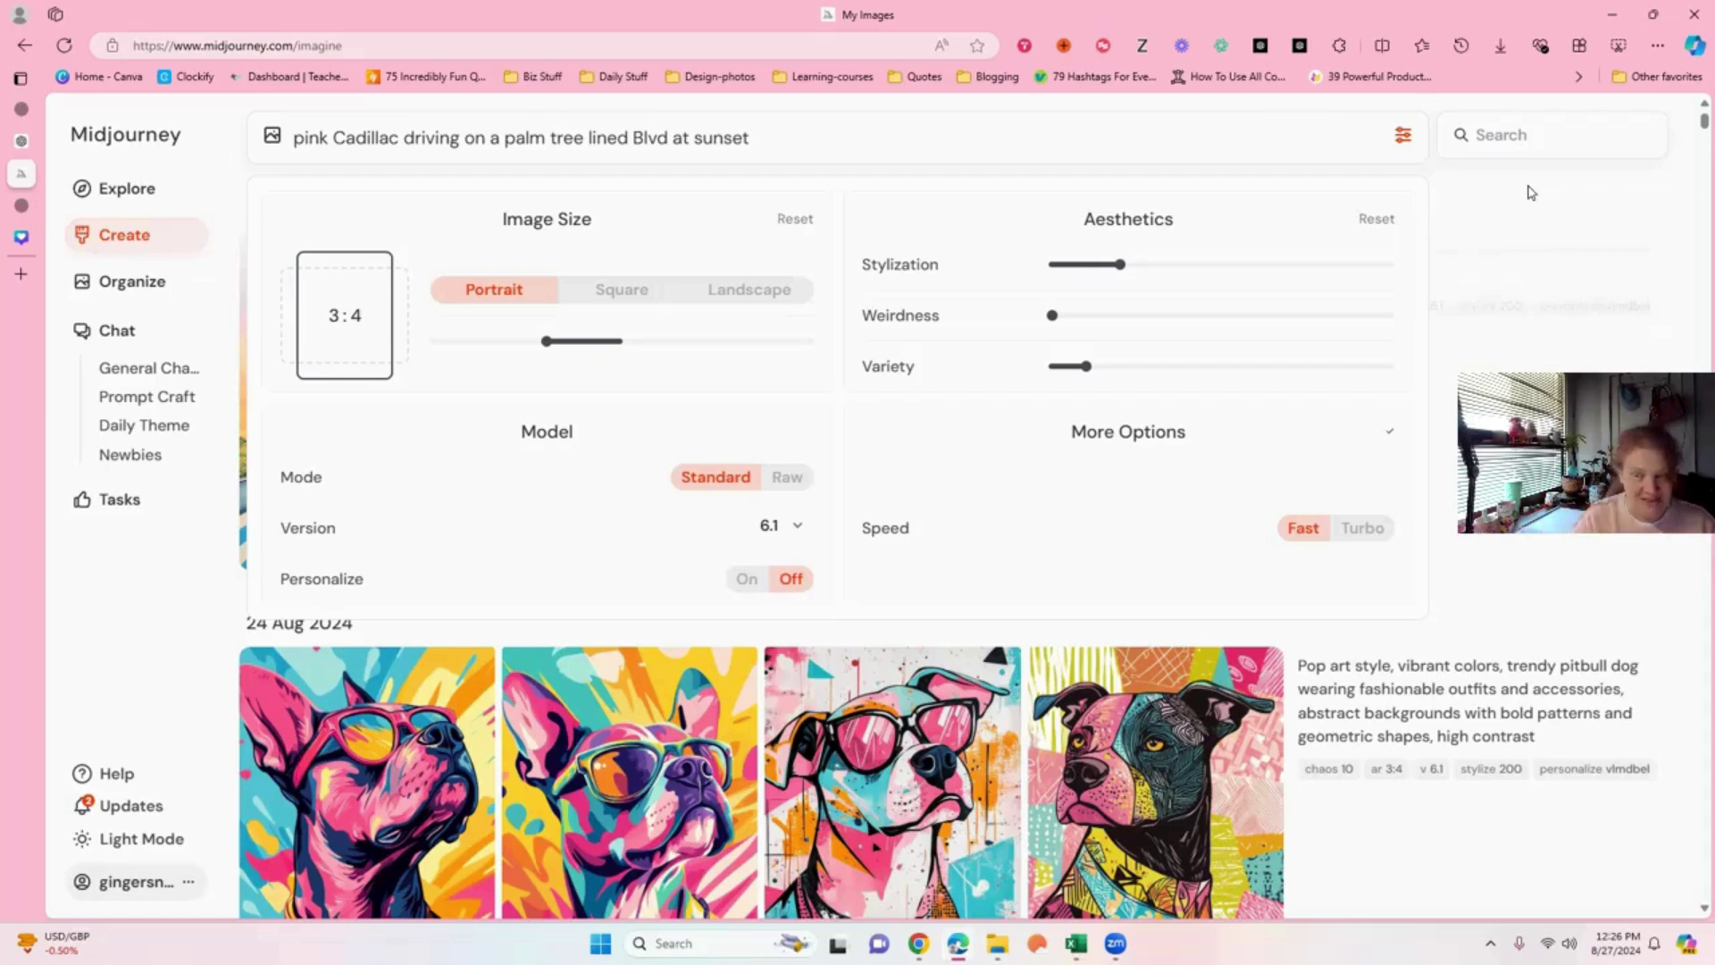
{"action": "left_click", "coordinate": [1529, 192]}
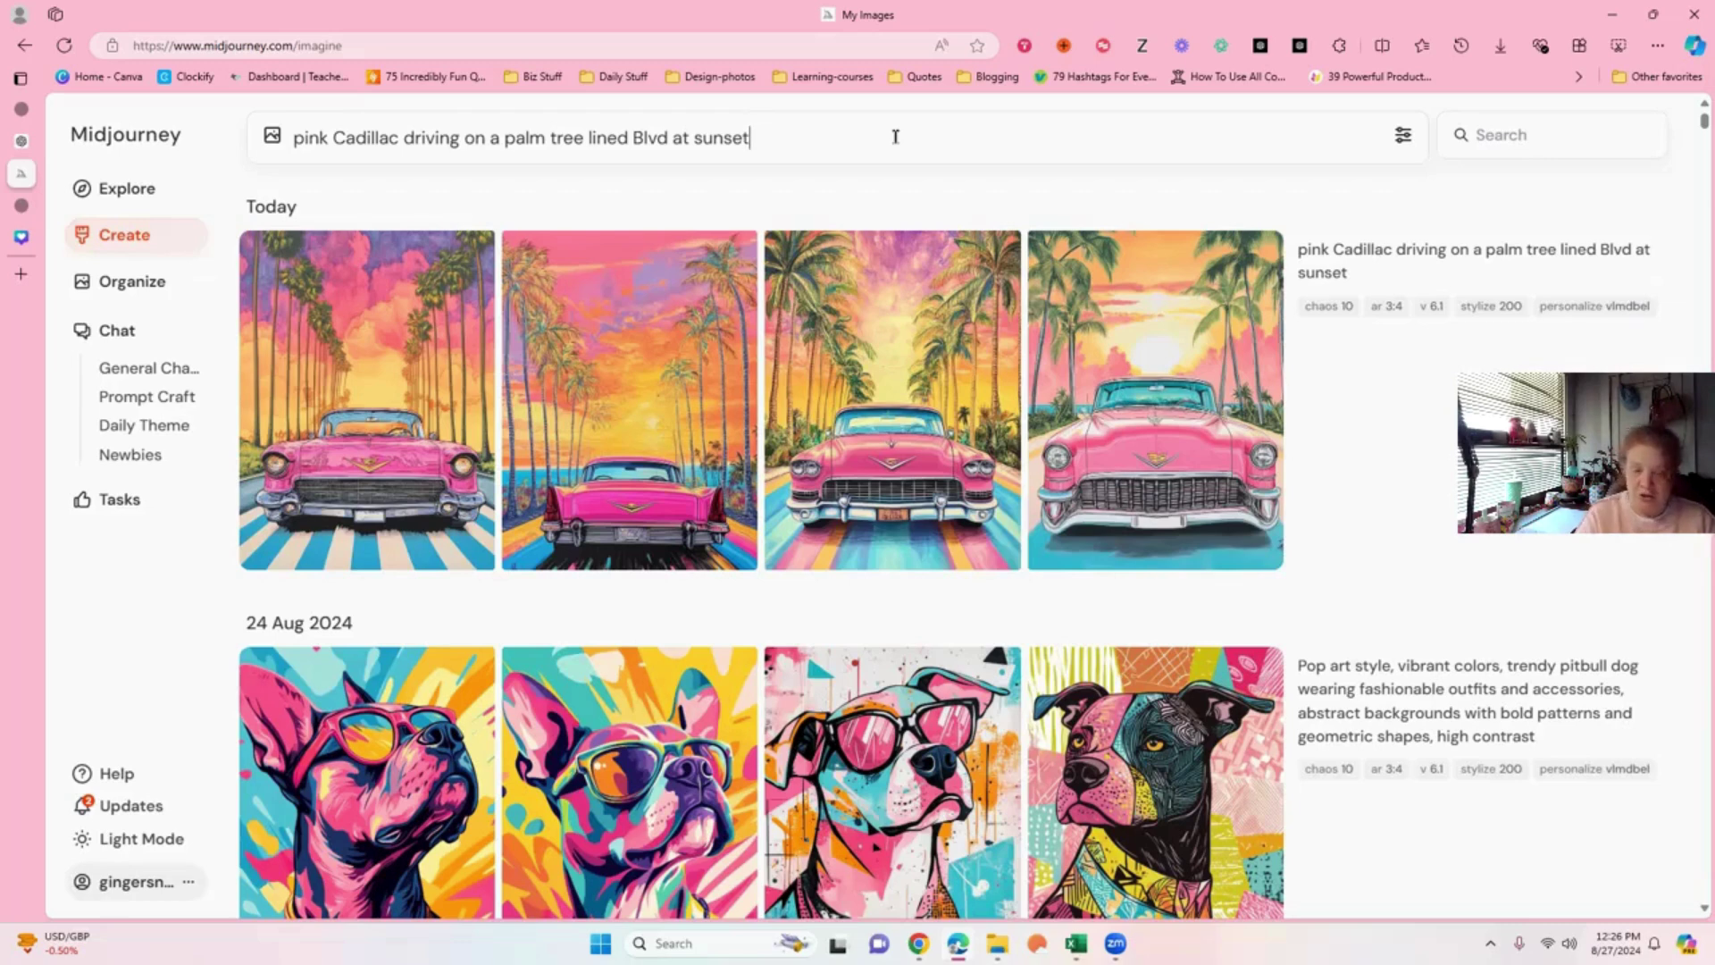
- Submit the Cadillac prompt without personalization, then paste the same prompt in again
{"action": "key", "text": "Return"}
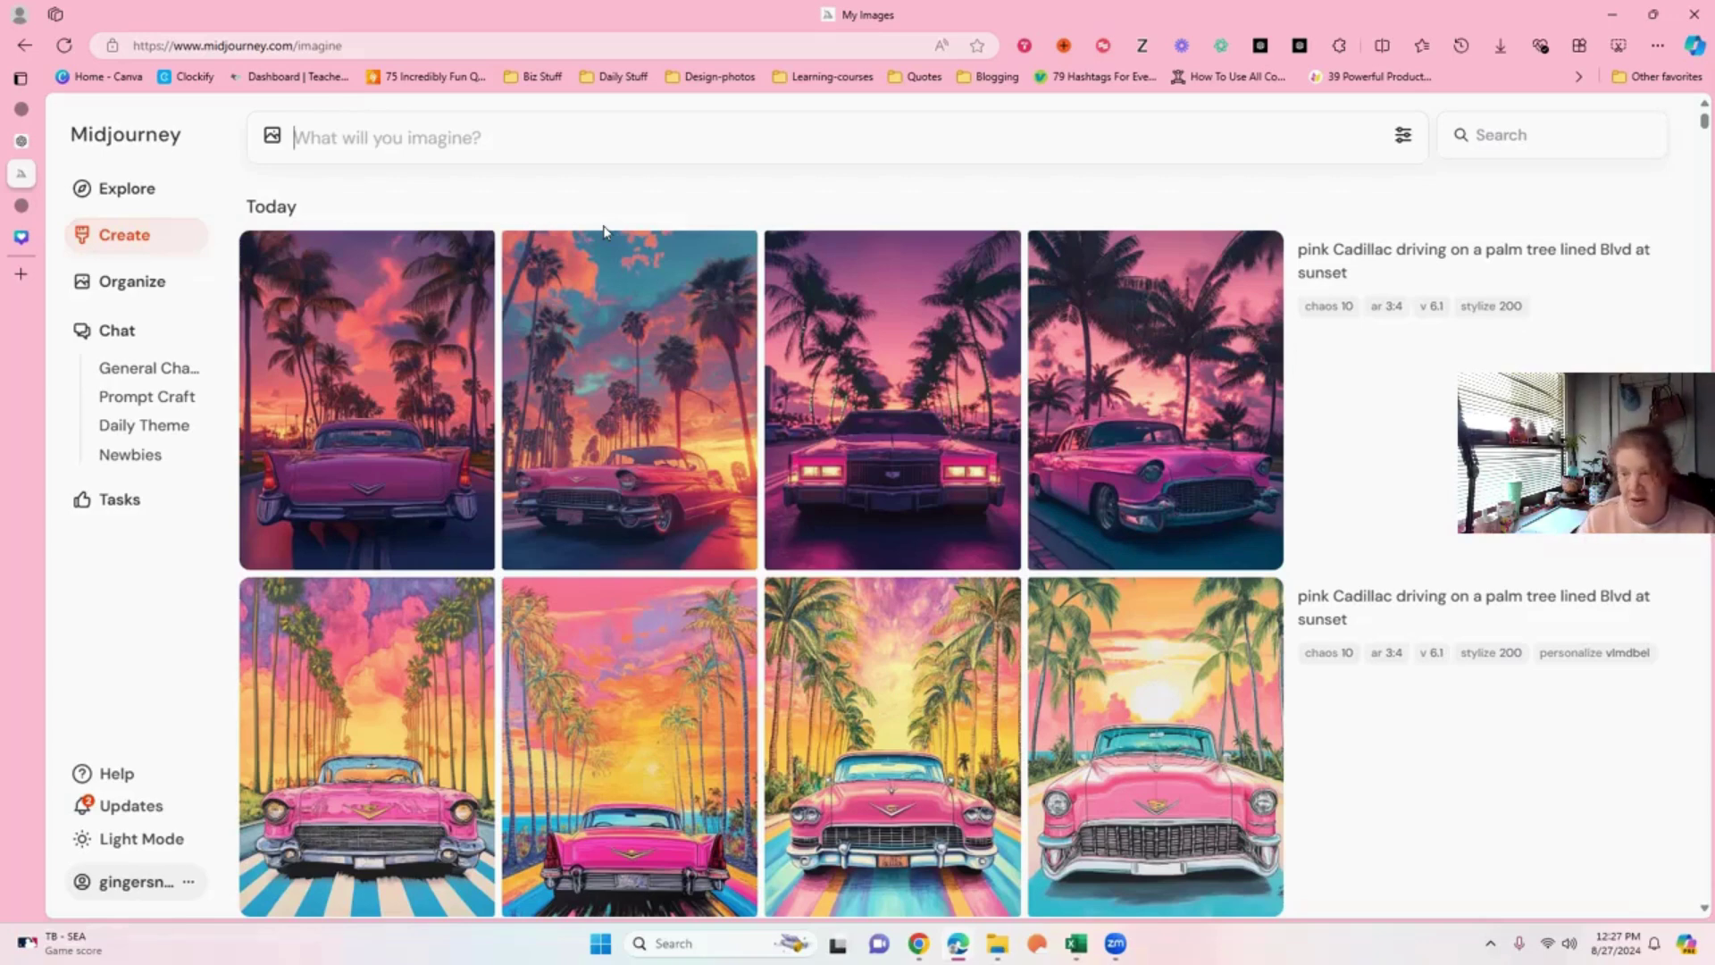
{"action": "mouse_move", "coordinate": [892, 400]}
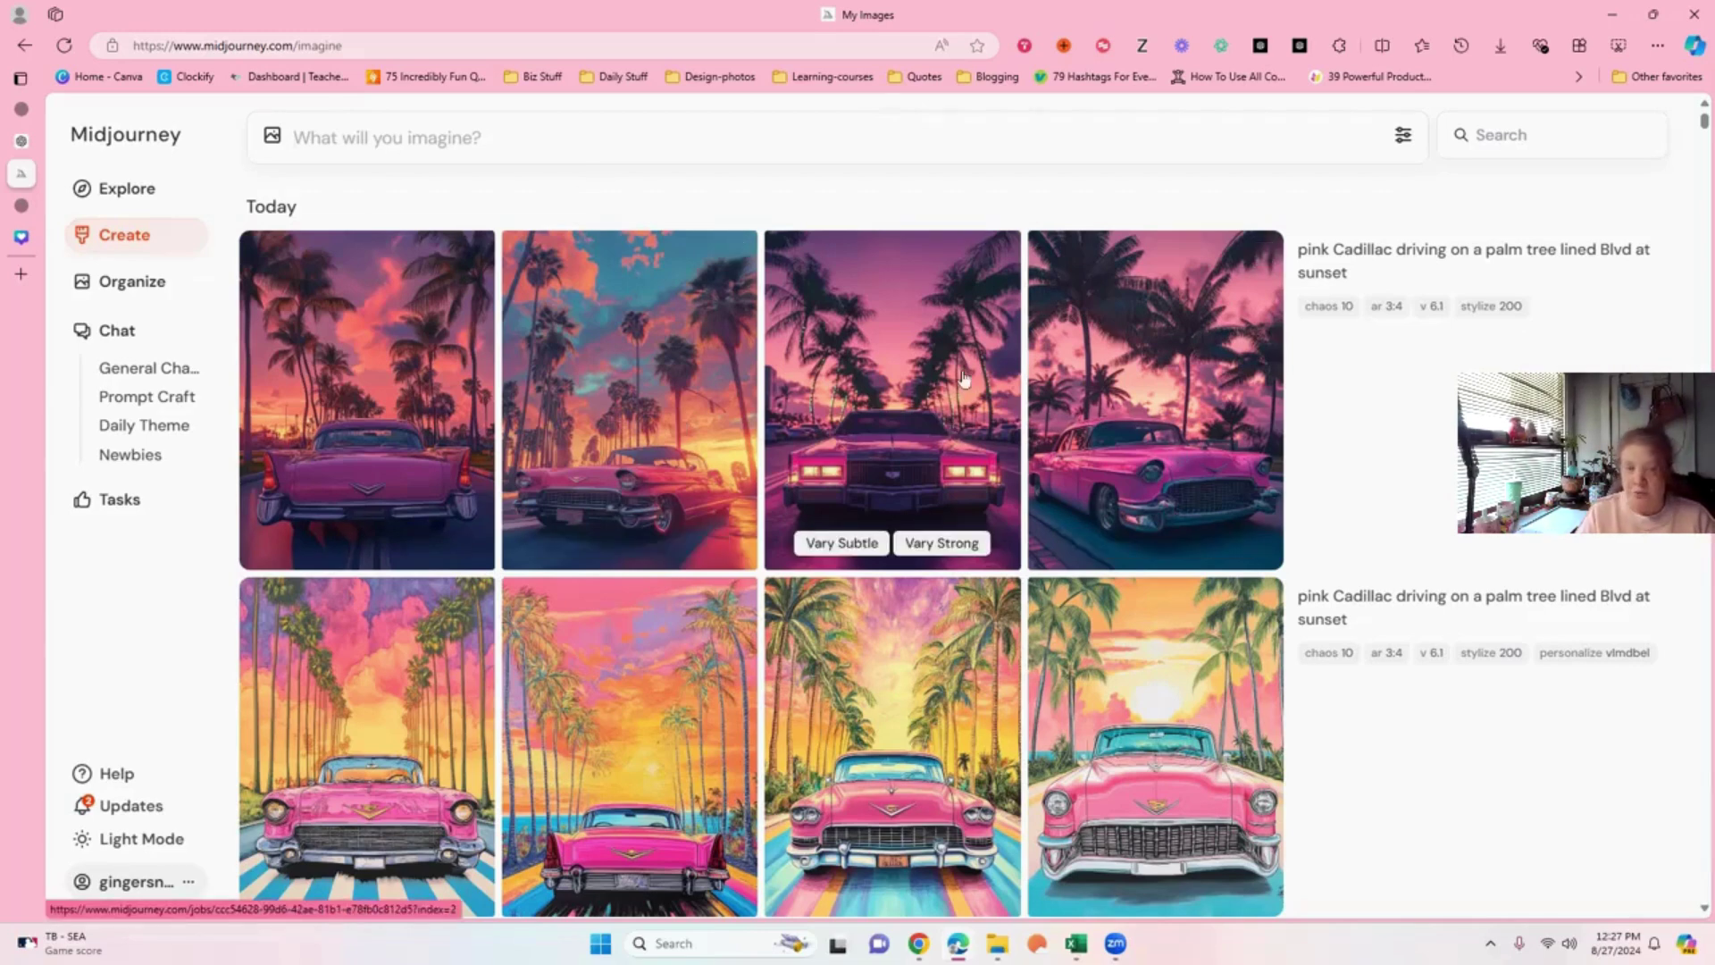
{"action": "right_click", "coordinate": [319, 130]}
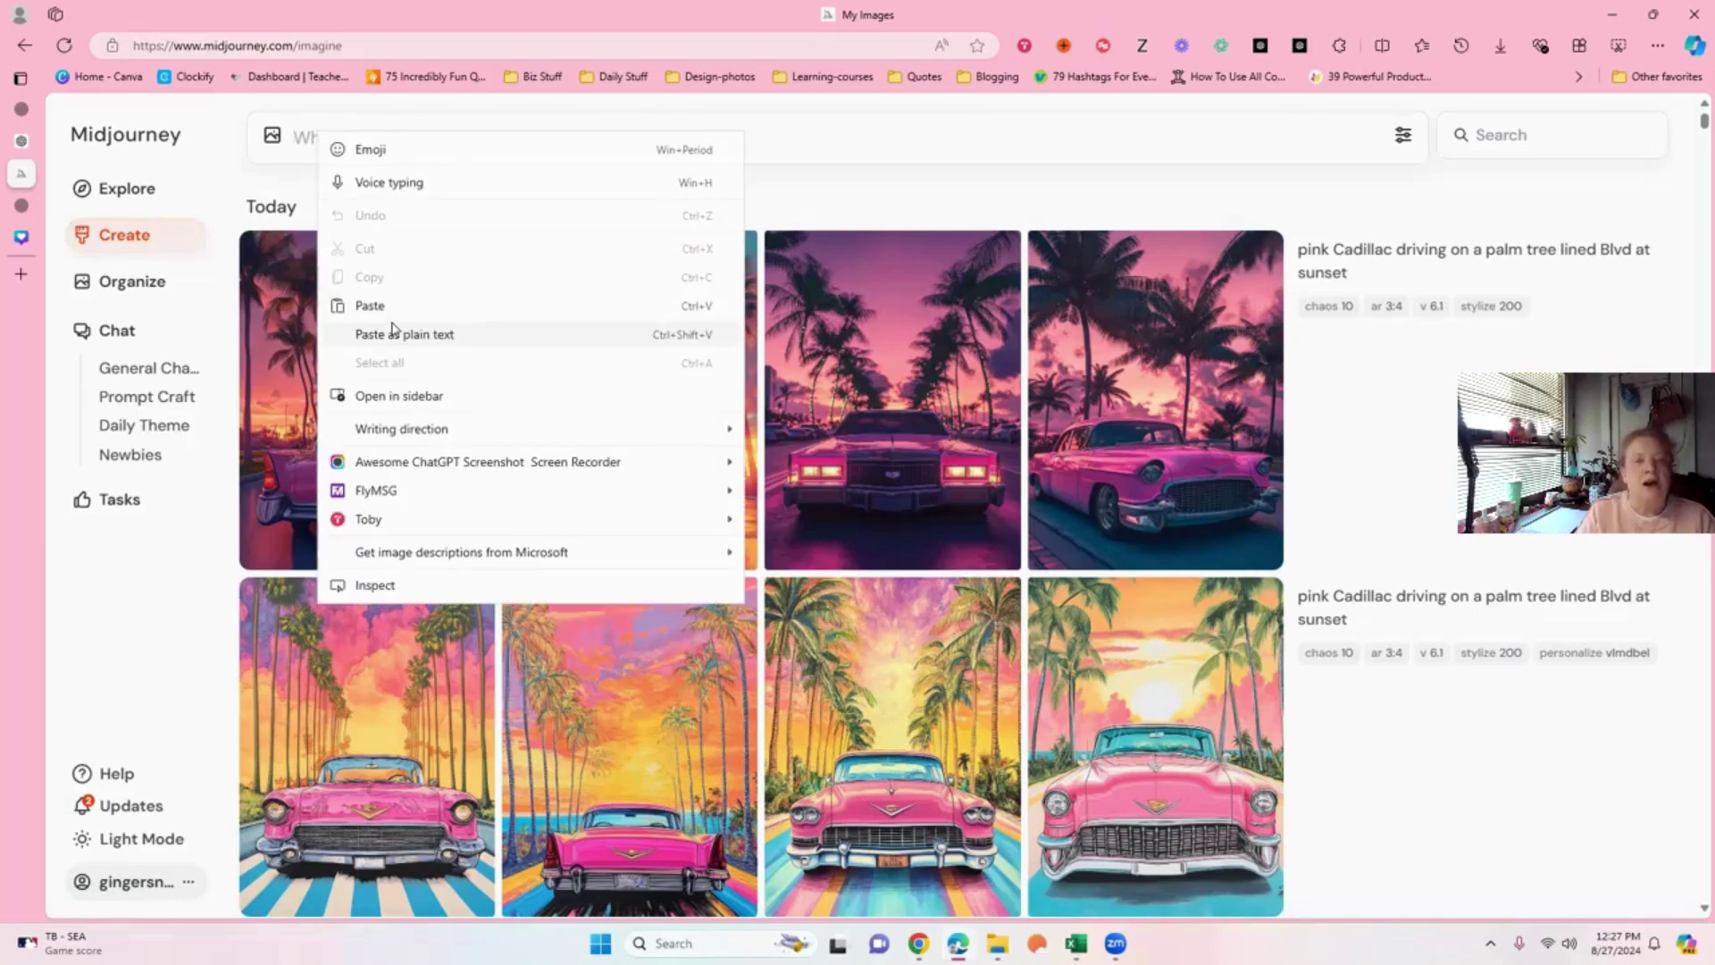
{"action": "left_click", "coordinate": [397, 307]}
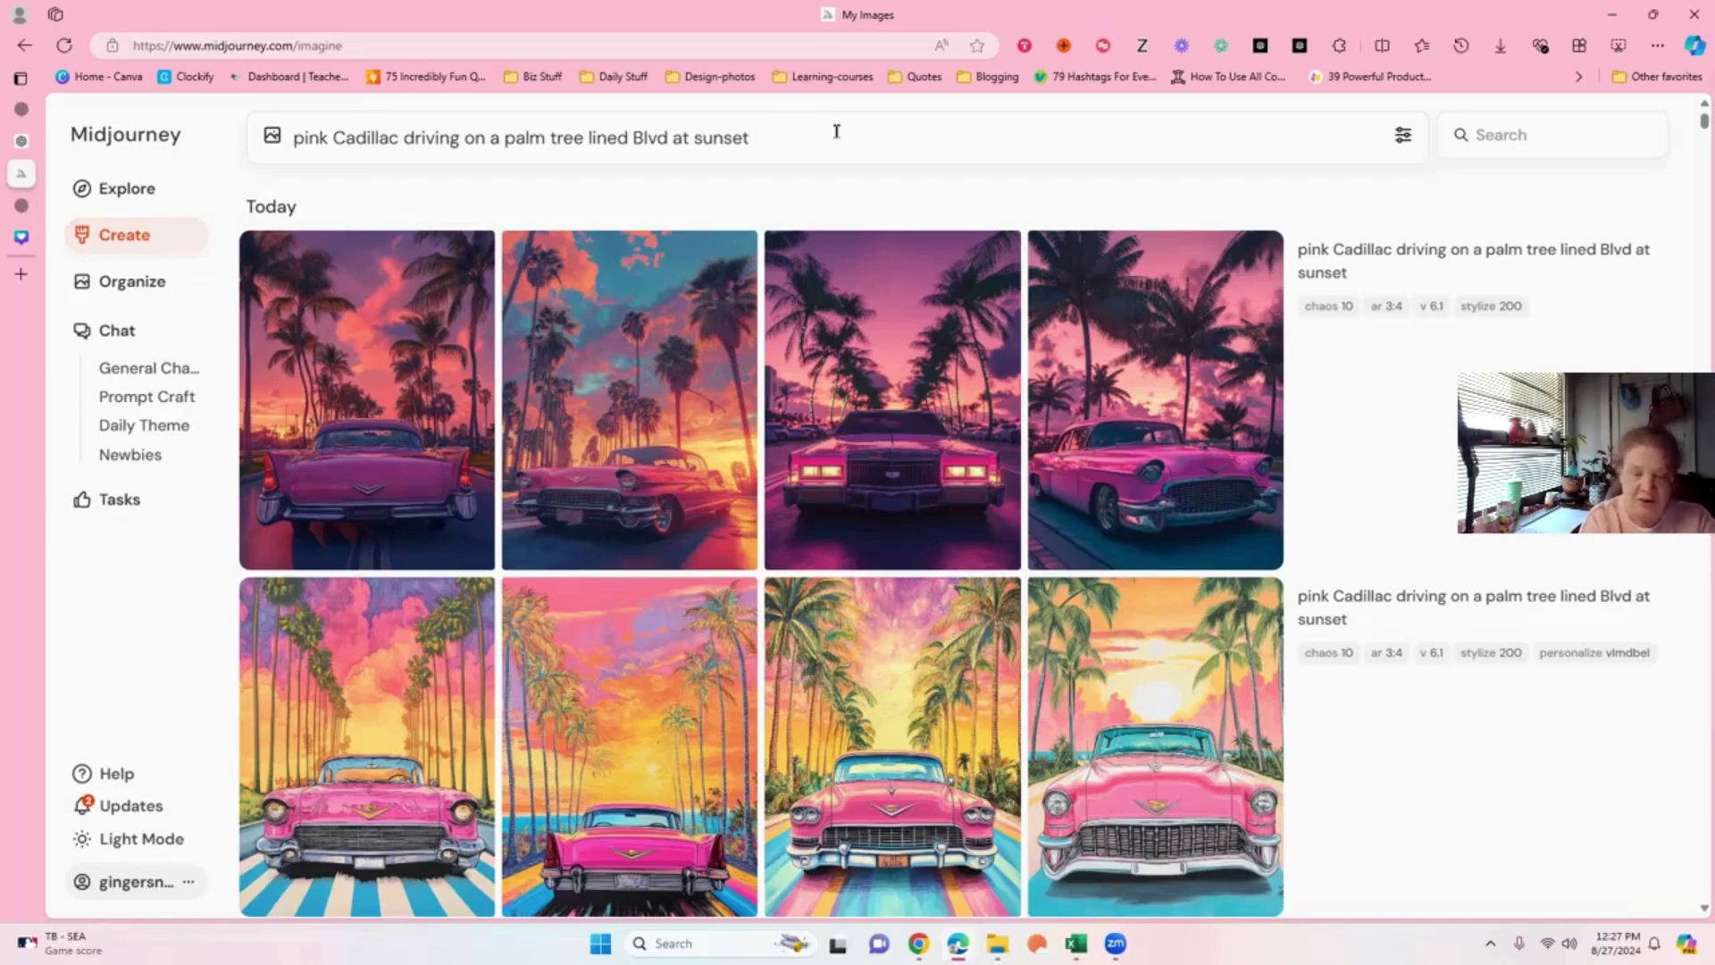
- Submit the shortened prompt 'pink Cadillac driving on a palm tree lined Blvd'
{"action": "key", "text": "BackSpace"}
{"action": "key", "text": "BackSpace"}
{"action": "key", "text": "BackSpace"}
{"action": "key", "text": "BackSpace"}
{"action": "key", "text": "BackSpace"}
{"action": "key", "text": "BackSpace"}
{"action": "key", "text": "BackSpace"}
{"action": "key", "text": "BackSpace"}
{"action": "key", "text": "BackSpace"}
{"action": "key", "text": "BackSpace"}
{"action": "key", "text": "Return"}
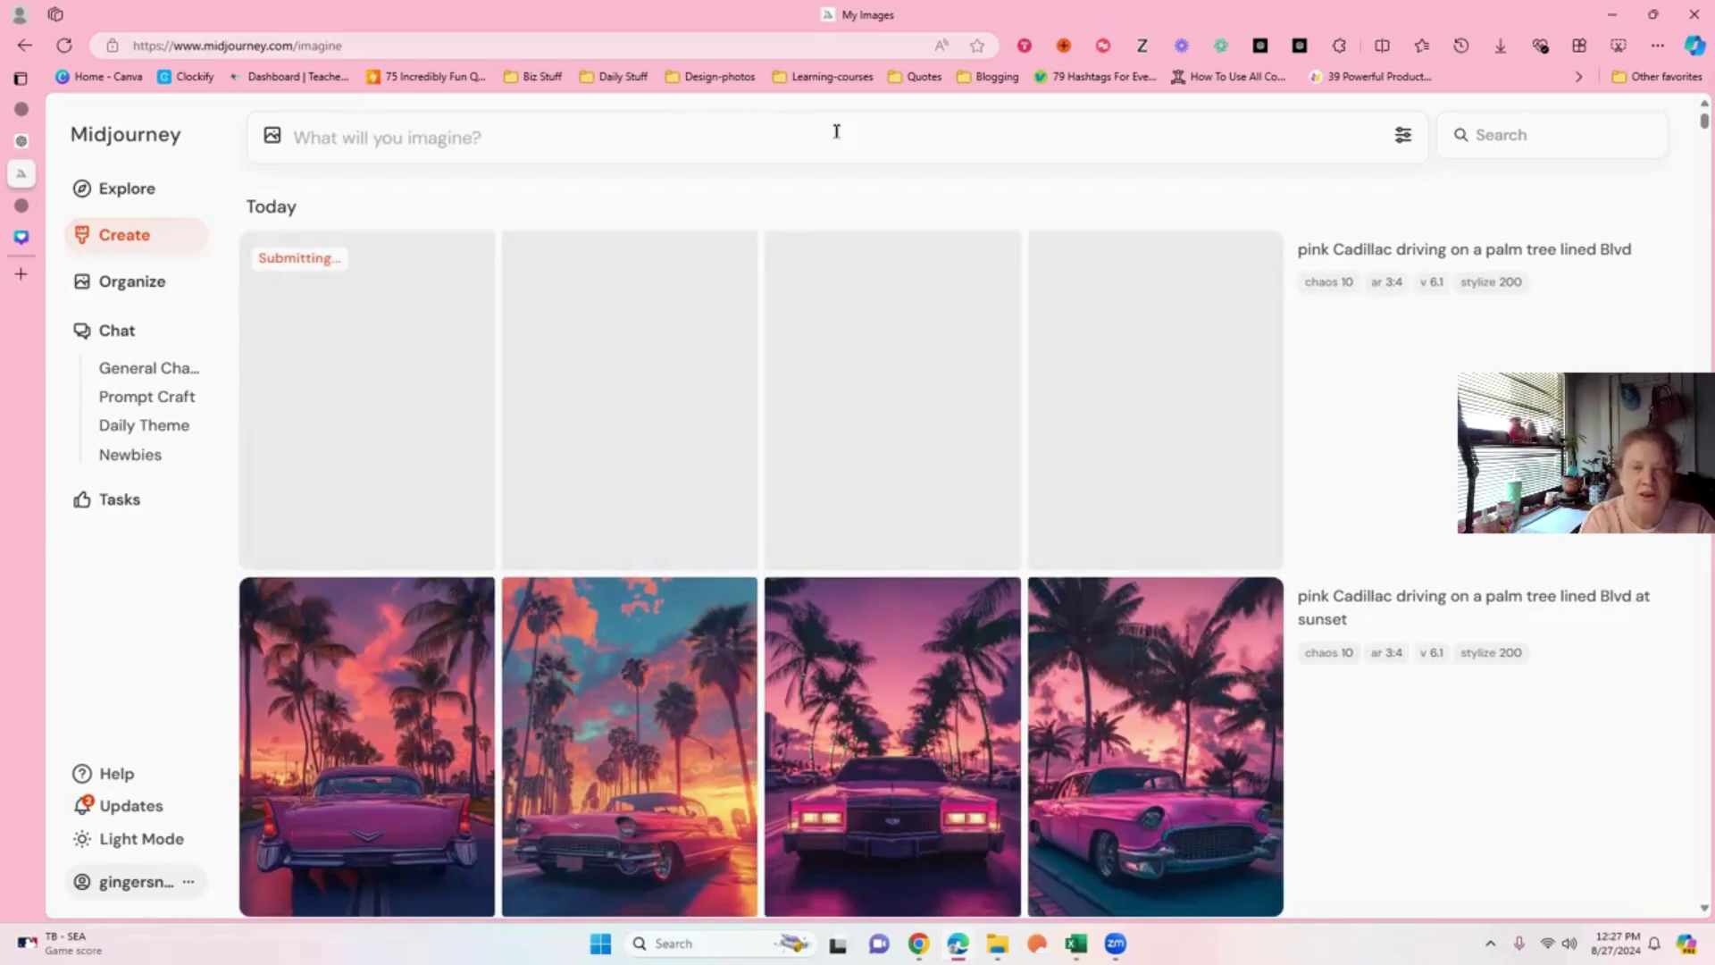